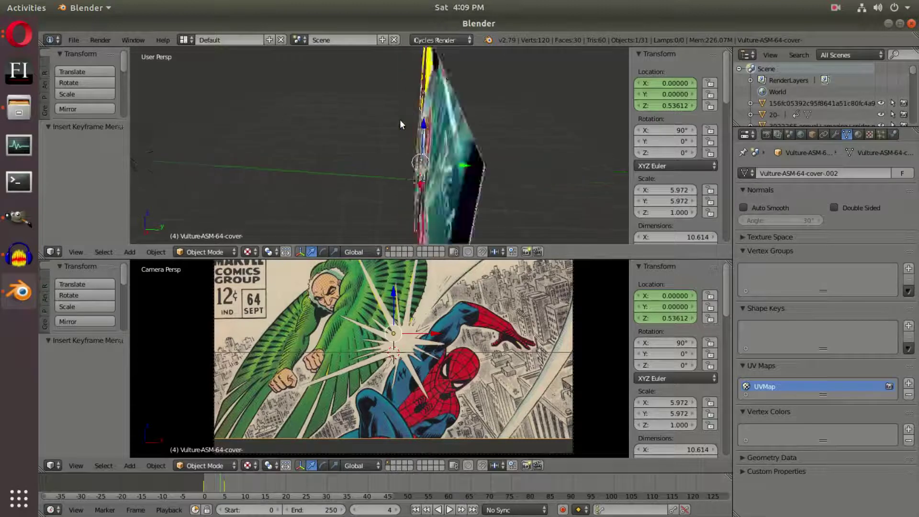
Switch the lower 3D viewport to the Dope Sheet editor and make it slightly taller
scroll(543, 161, "down", 3)
middle_click_drag(542, 165, 407, 166)
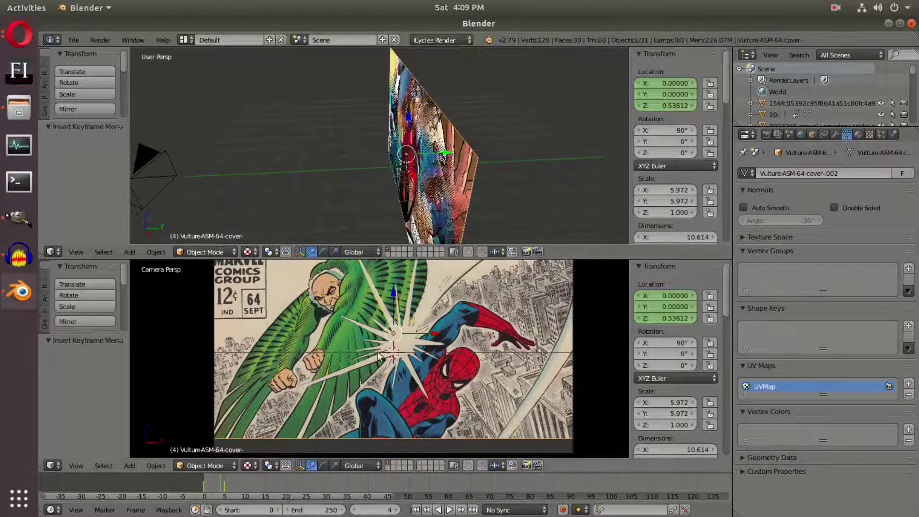
left_click(51, 466)
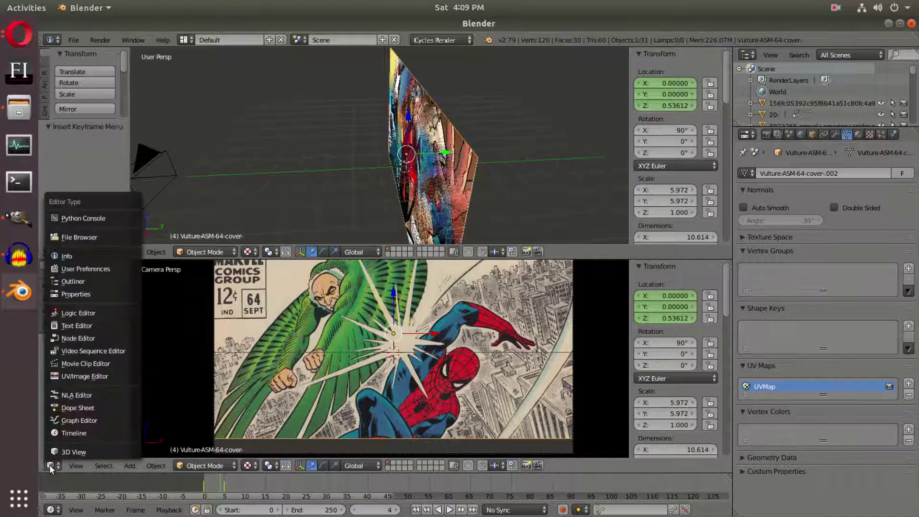
left_click(77, 408)
middle_click_drag(271, 338, 395, 337)
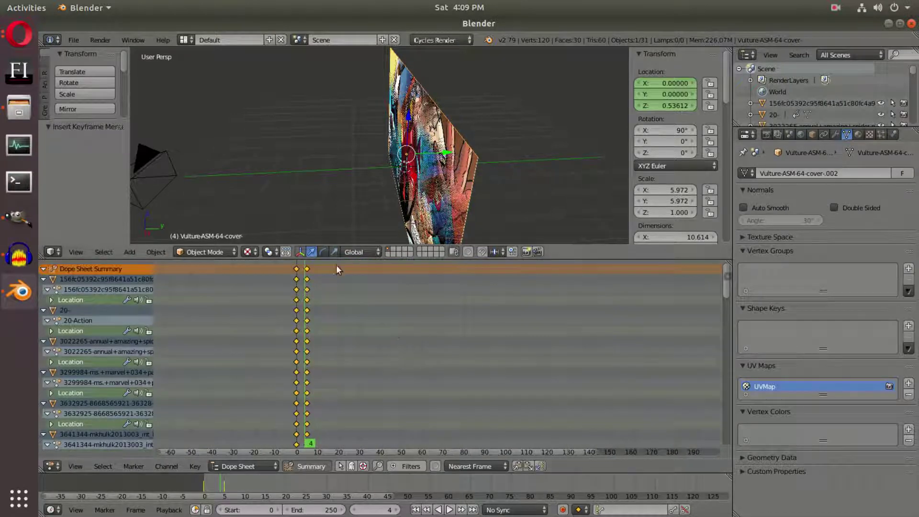
left_click_drag(330, 258, 321, 250)
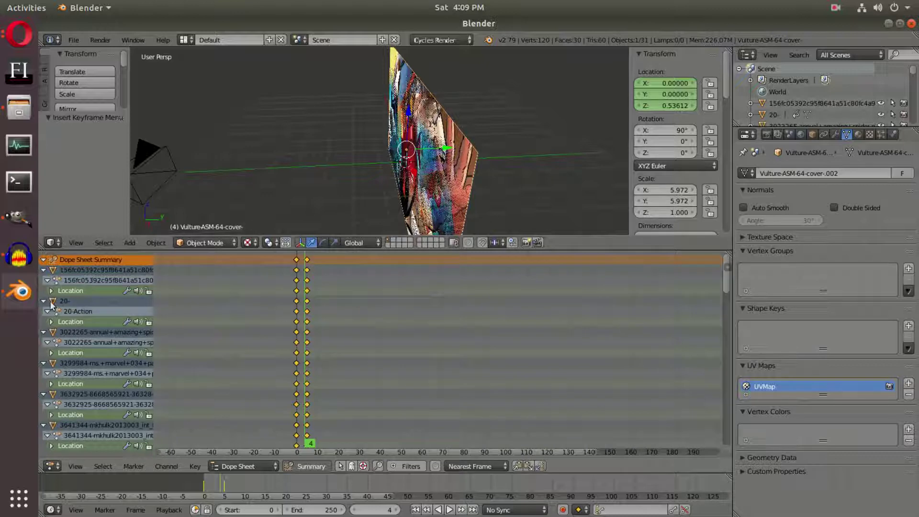
Collapse all the object channels in the Dope Sheet and enlarge the editor to show more of them
left_click_drag(726, 286, 753, 229)
left_click_drag(43, 270, 44, 304)
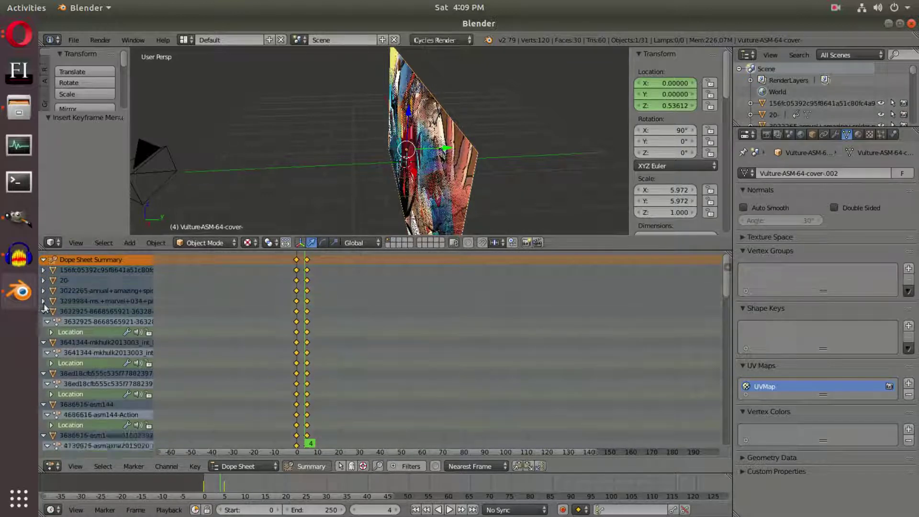
left_click(44, 312)
left_click(43, 322)
left_click(43, 332)
left_click(43, 343)
left_click(43, 352)
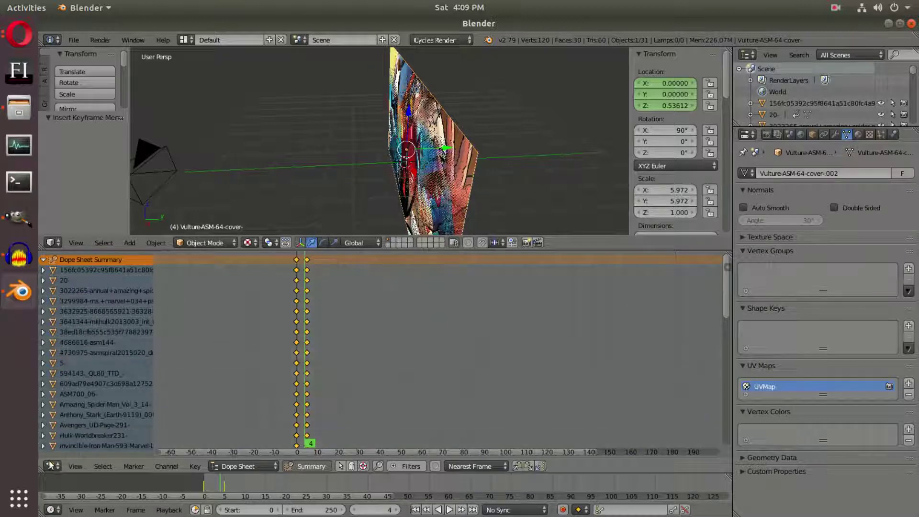
left_click_drag(398, 250, 440, 136)
left_click(43, 341)
left_click(43, 351)
left_click(43, 362)
left_click(43, 372)
scroll(143, 329, "down", 8)
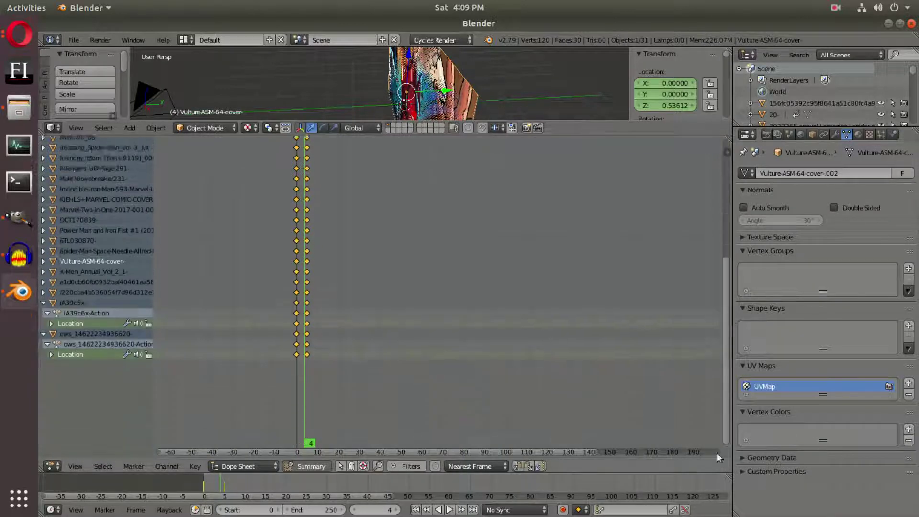
left_click(43, 280)
left_click(43, 291)
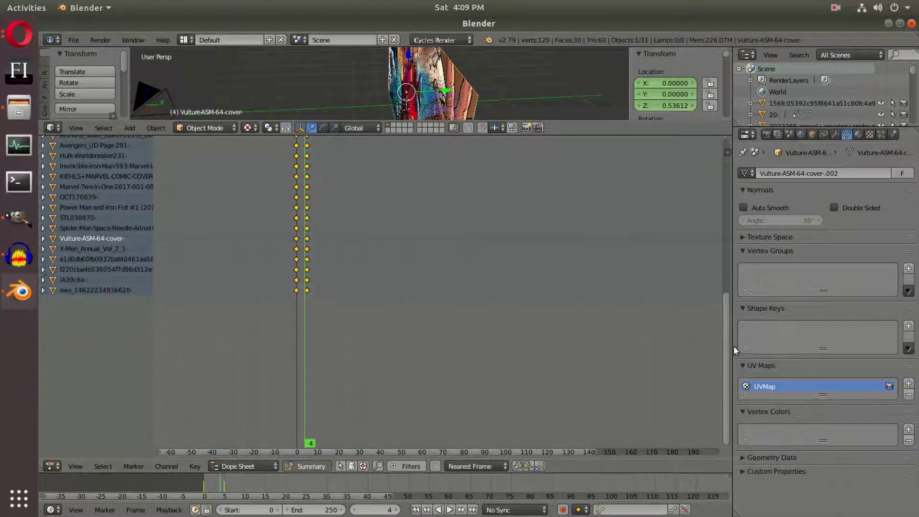
scroll(613, 201, "up", 5)
Show the 3D viewport through the camera and advance the current frame to 5
middle_click_drag(369, 110, 387, 98)
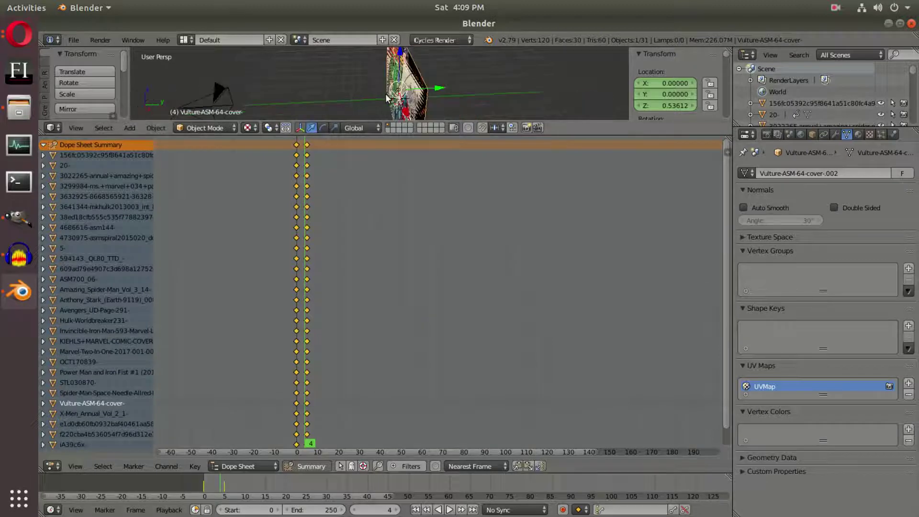
key("KP_0")
middle_click_drag(281, 188, 316, 180)
scroll(329, 162, "up", 3)
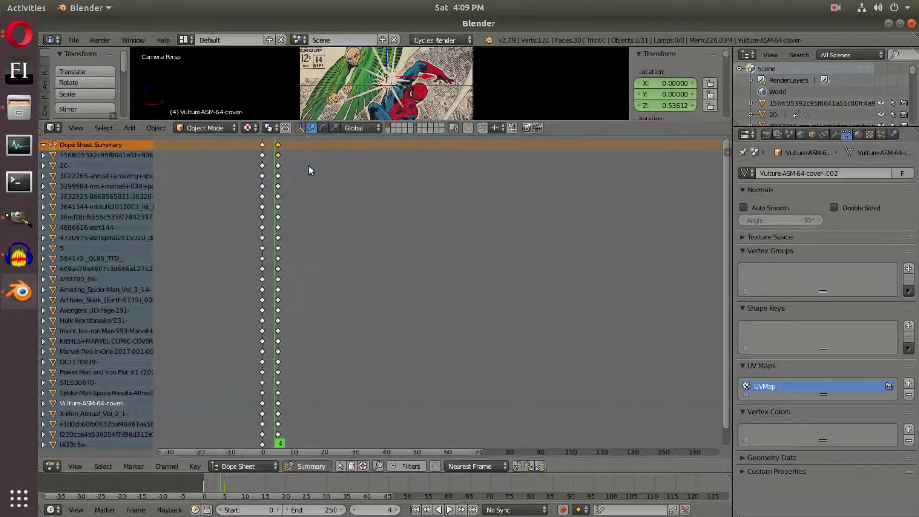
key("Right")
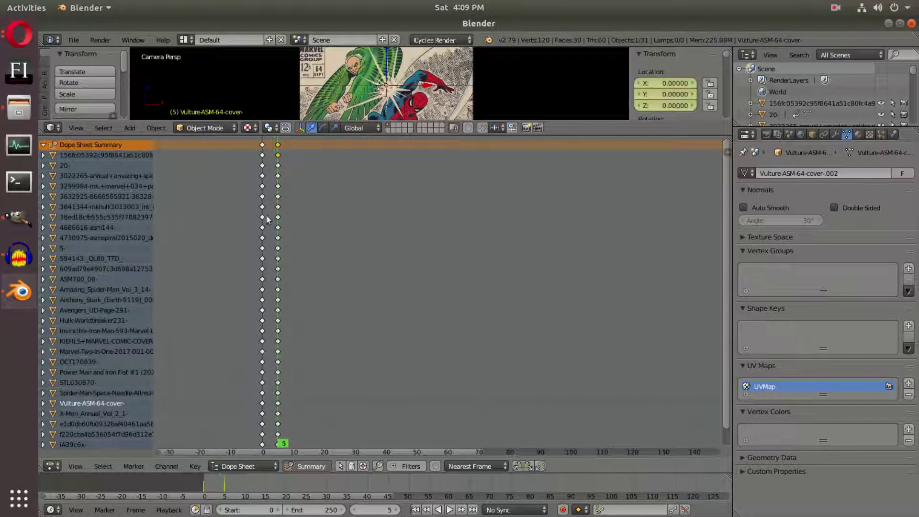
Select the frame 5 keyframes of all objects in the Dope Sheet and enlarge the editor to fit every channel
middle_click_drag(274, 163, 284, 160)
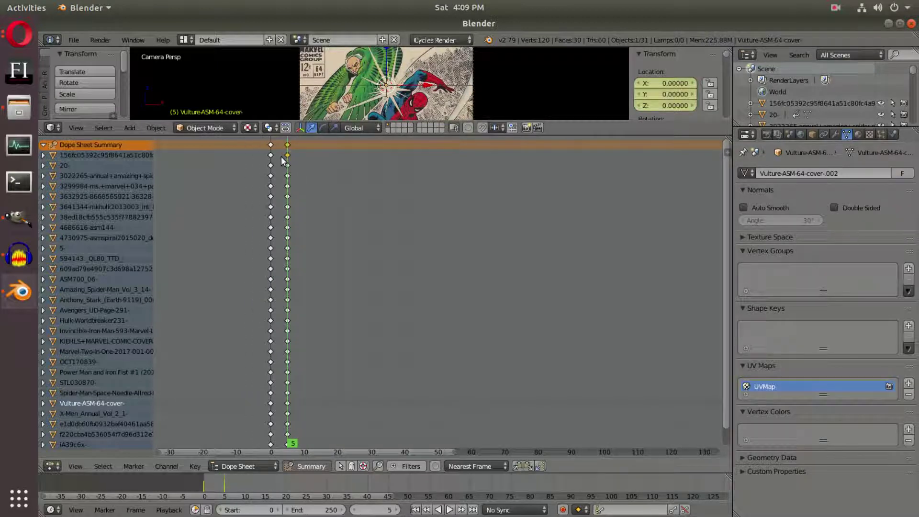
left_click_drag(279, 149, 352, 444)
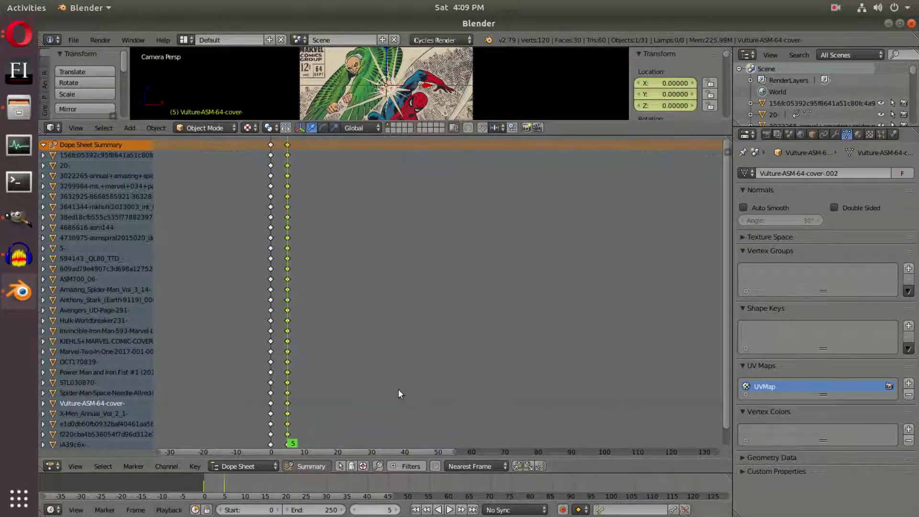
left_click_drag(384, 135, 345, 101)
scroll(289, 167, "up", 4)
middle_click_drag(282, 167, 376, 162)
scroll(376, 159, "up", 2)
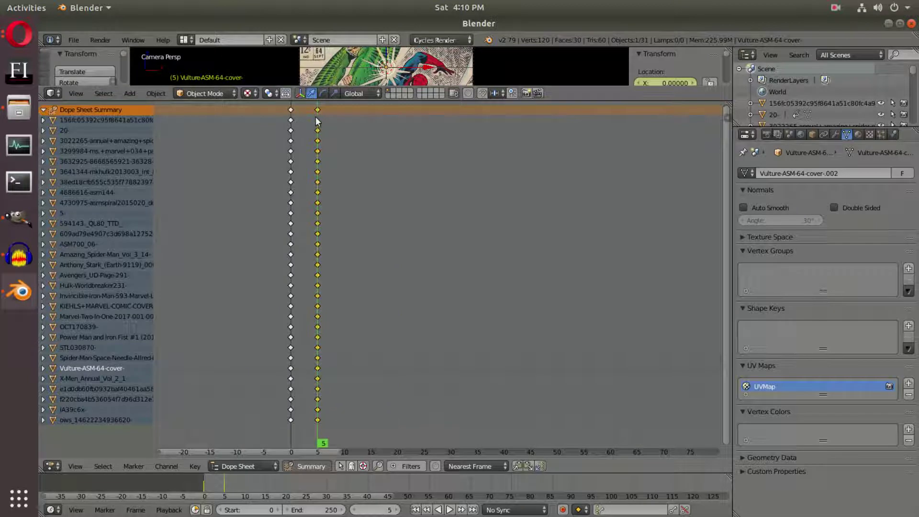
middle_click_drag(318, 109, 318, 106)
Deselect the first object's end keyframe and move the other objects' end keyframes to frame 7
key("b")
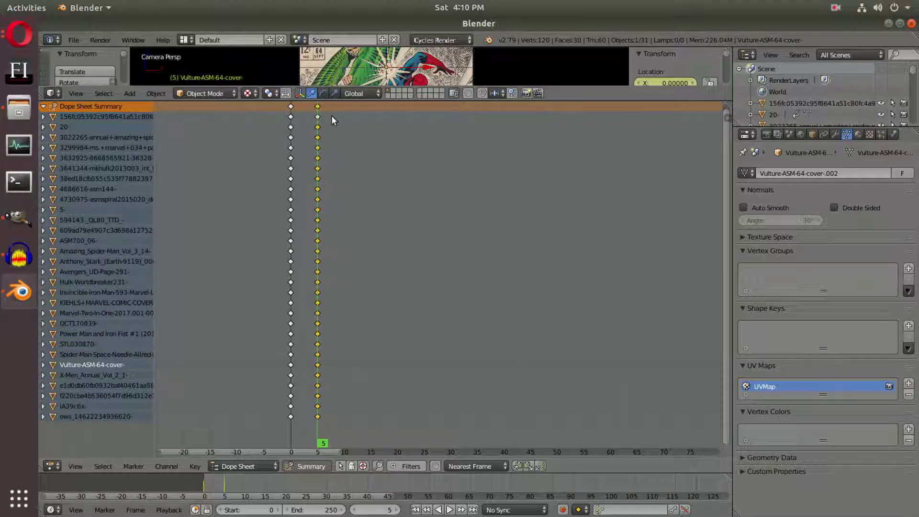
key("b")
middle_click_drag(311, 115, 355, 114)
key("g")
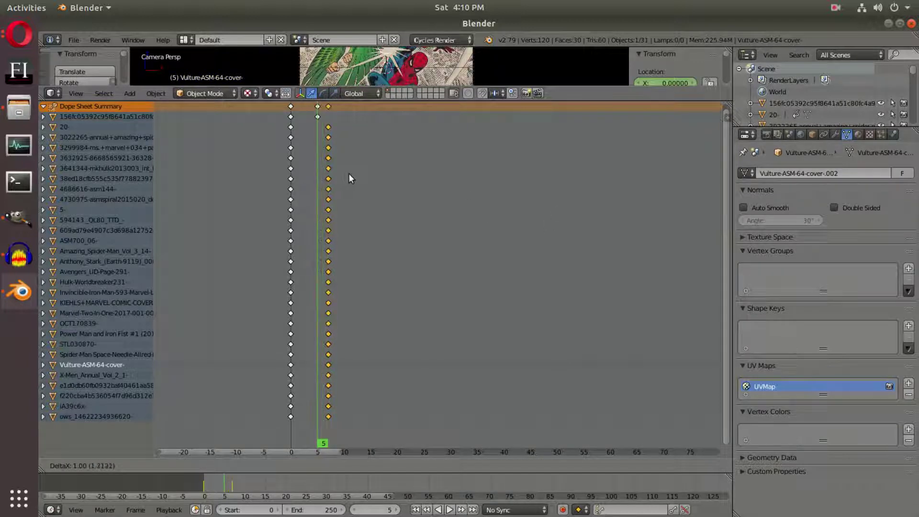
left_click(349, 173)
Deselect the end keyframe of object 20- and move the remaining selected end keyframes to frame 9
scroll(348, 173, "up", 1)
middle_click_drag(342, 164, 324, 164)
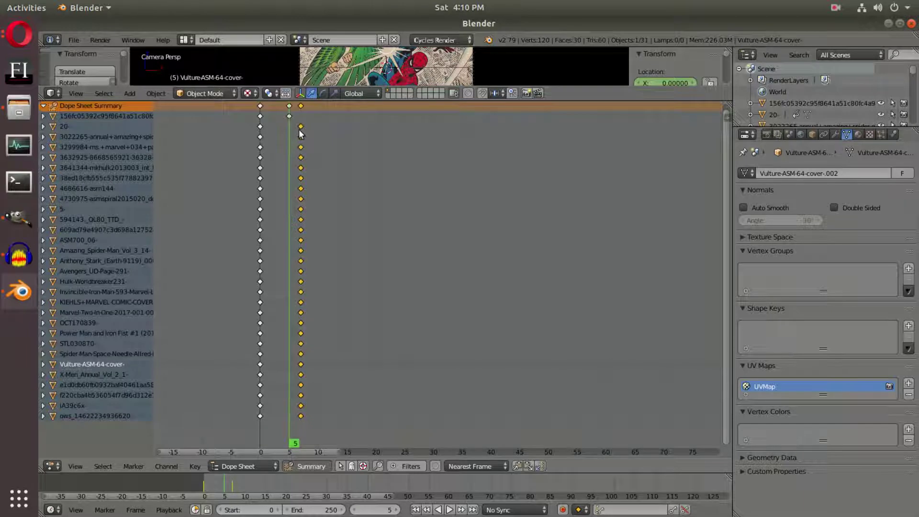
left_click_drag(293, 124, 318, 126)
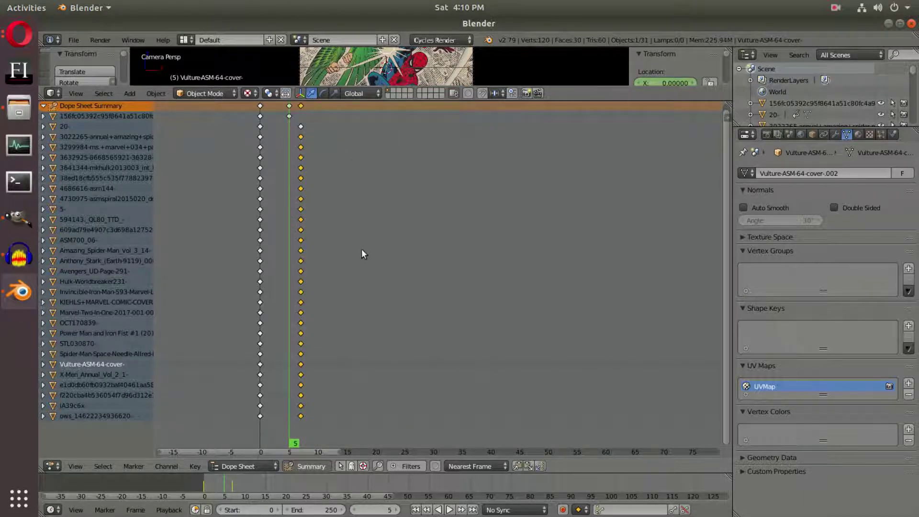
key("g")
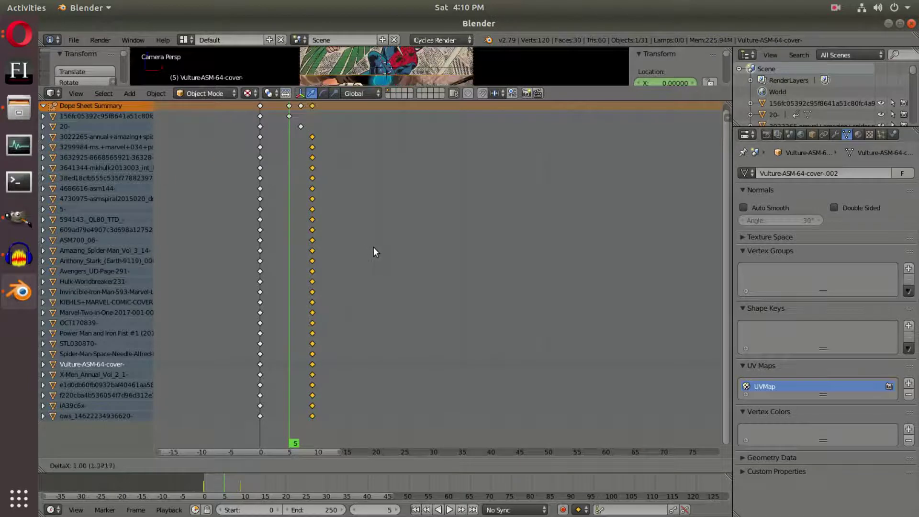
left_click(372, 247)
Deselect the 3022265 annual cover's end keyframe and move the remaining selected ones to frame 11
key("b")
left_click_drag(300, 131, 327, 137)
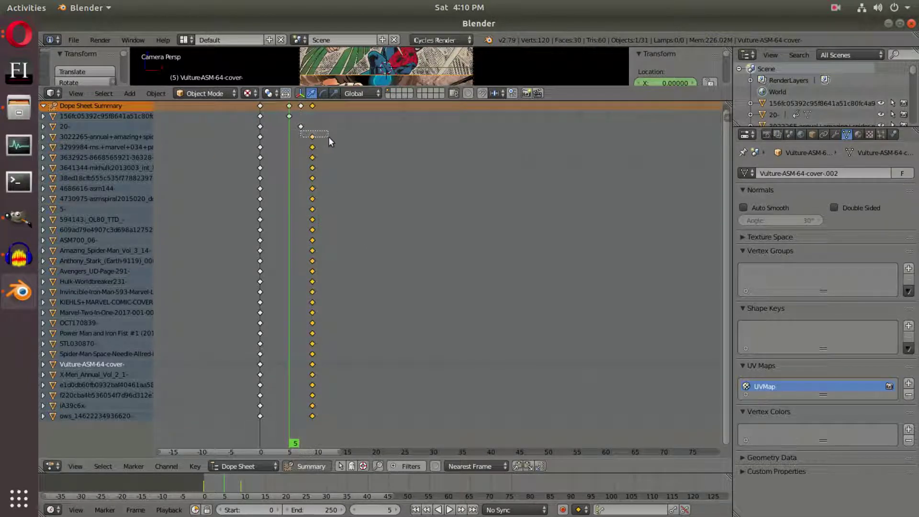
key("g")
left_click(358, 168)
Deselect the end keyframe of the 3299984 cover and move the remaining selected ones to frame 13
key("b")
middle_click_drag(316, 145, 348, 157)
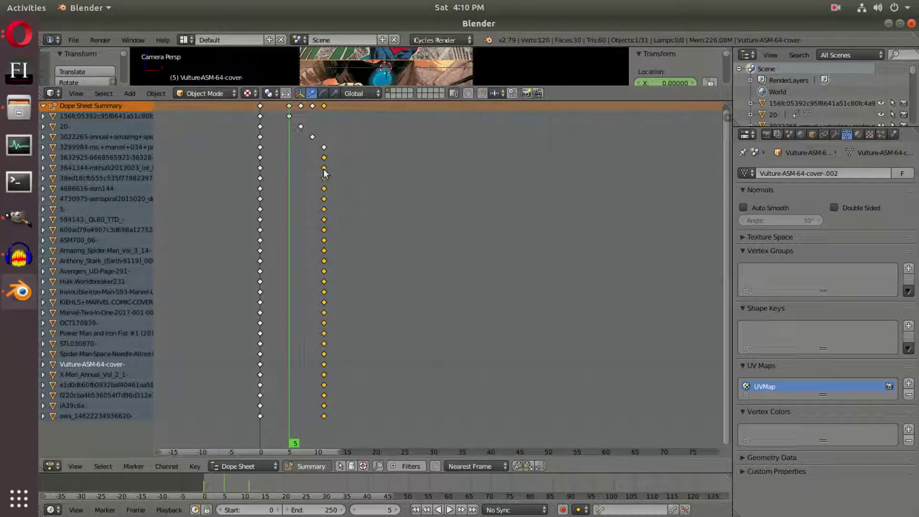
key("g")
left_click(363, 182)
Deselect the end keyframe of the 3632925 object and move the remaining selected ones to frame 15
key("b")
middle_click_drag(332, 153, 339, 157)
key("g")
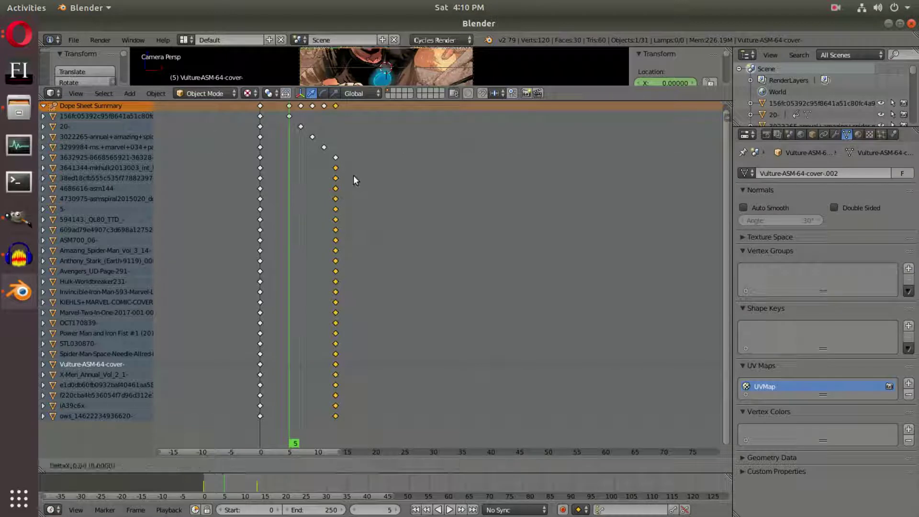
left_click(362, 174)
Deselect the 3641344 object's end keyframe and try to move the remaining selected ones to frame 17
key("b")
middle_click_drag(343, 163, 352, 172)
key("g")
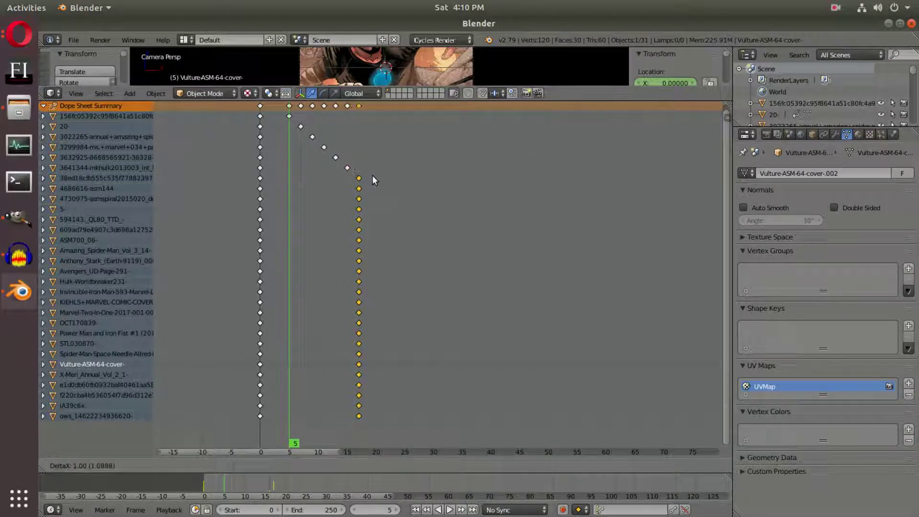
key("Escape")
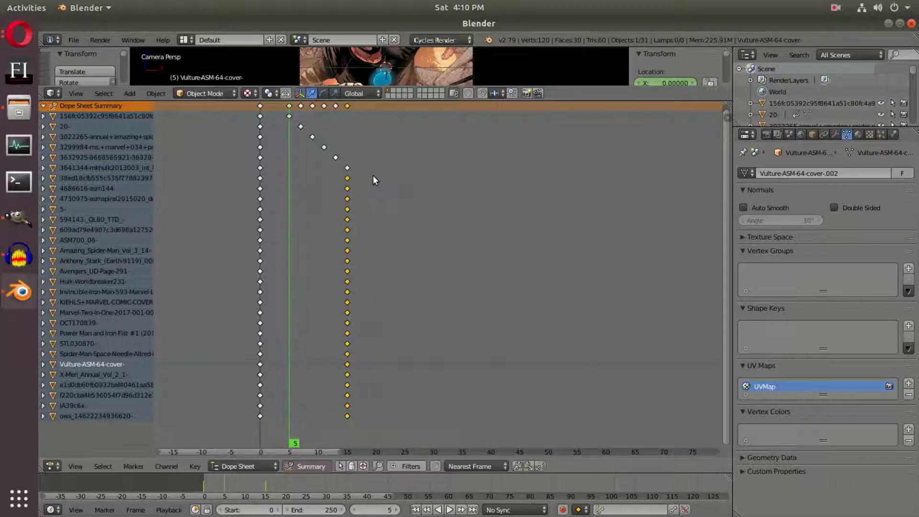
Enlarge the camera view and play the animation from frame 0 to preview the staggered covers
left_click_drag(384, 100, 384, 336)
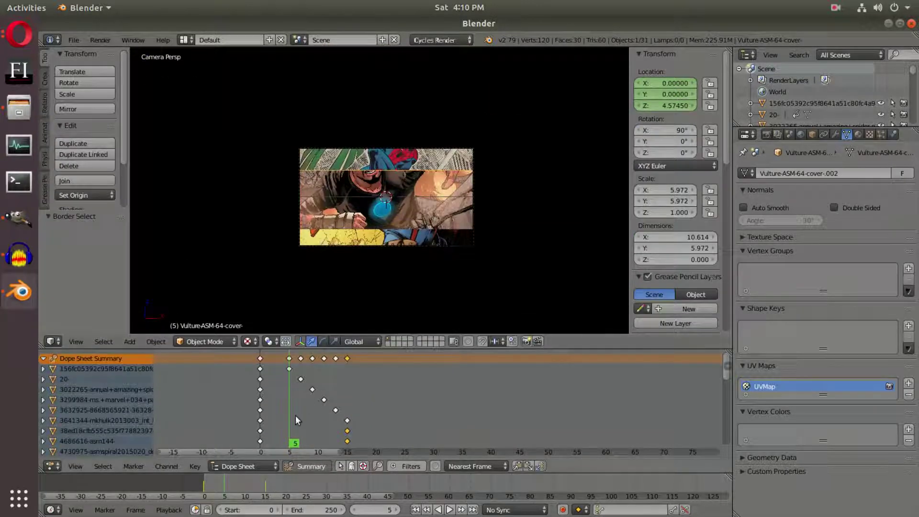
key("alt+a")
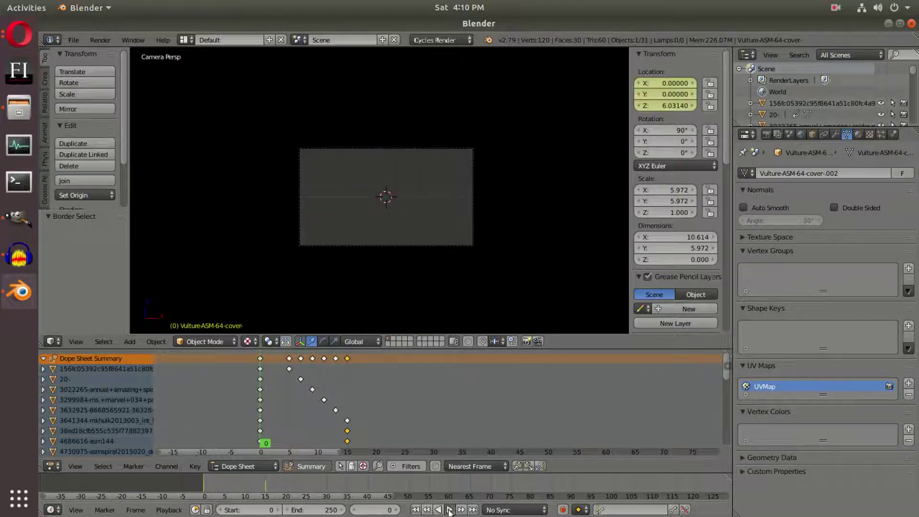
left_click(449, 512)
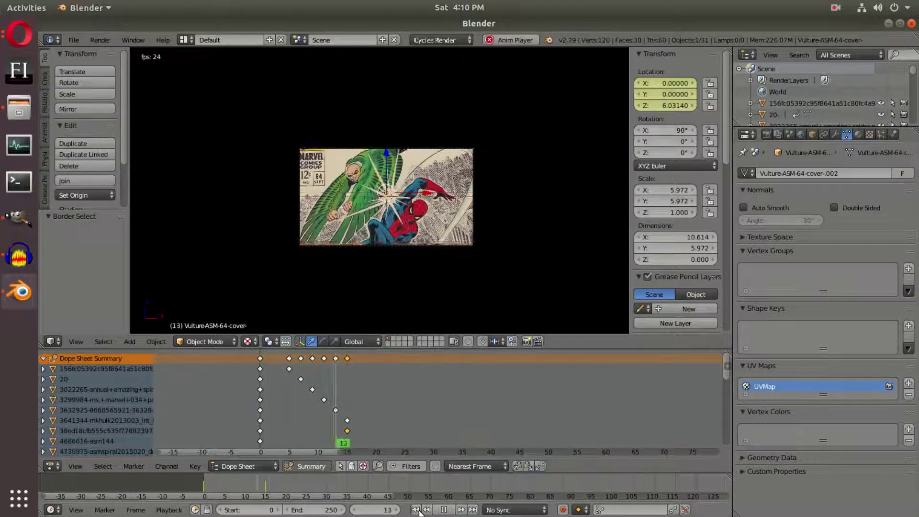
left_click(446, 511)
Undo all the staggering moves of the end keyframes, back to the common frame 5
left_click_drag(420, 349, 418, 240)
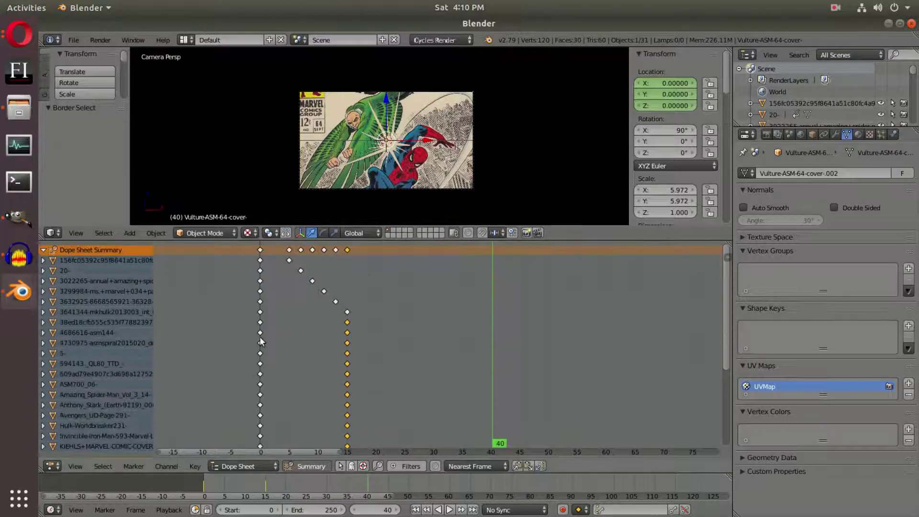
middle_click_drag(260, 401, 275, 346)
key("ctrl+z")
key("ctrl+z")
key("ctrl+z")
key("ctrl+z")
key("ctrl+z")
key("ctrl+z")
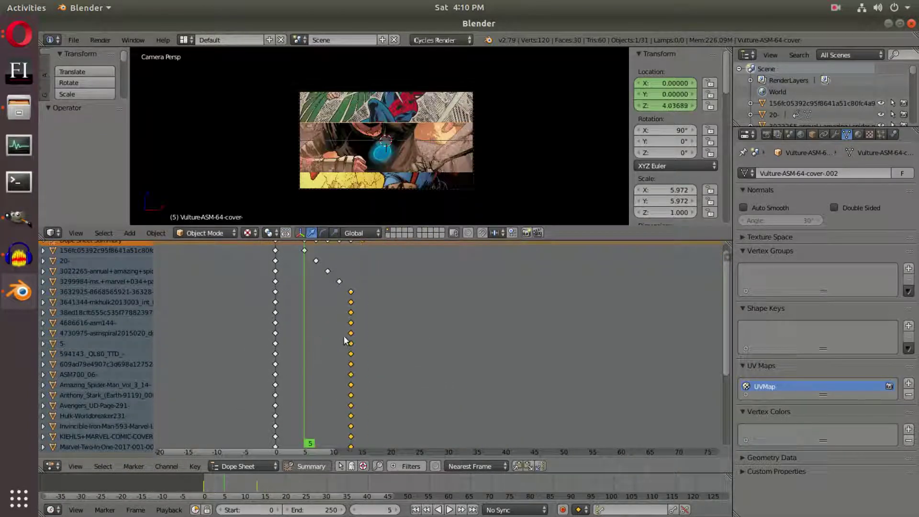
key("ctrl+z")
key("ctrl+z")
key("ctrl+z")
key("ctrl+z")
Select both the start and end keyframes of every object below the first and shift them 2 frames later
middle_click_drag(294, 276, 306, 320)
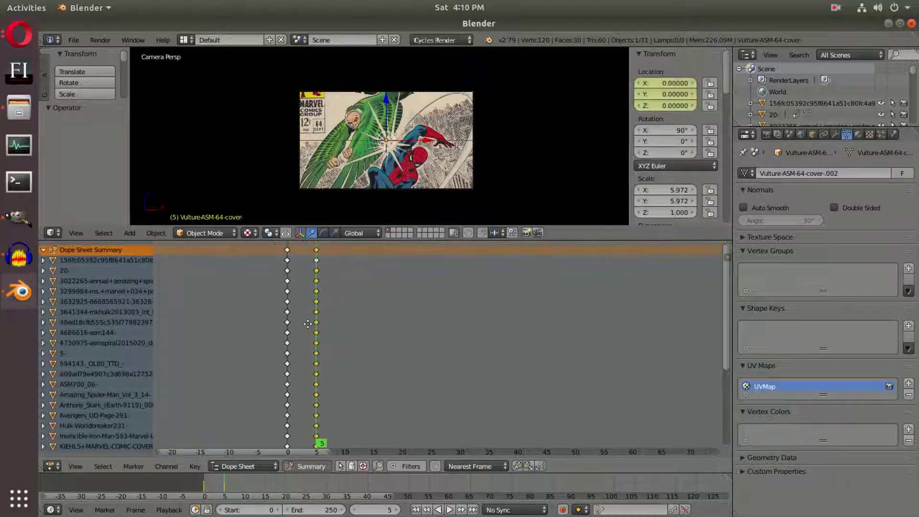
key("b")
left_click_drag(279, 269, 404, 514)
middle_click_drag(390, 292, 412, 232)
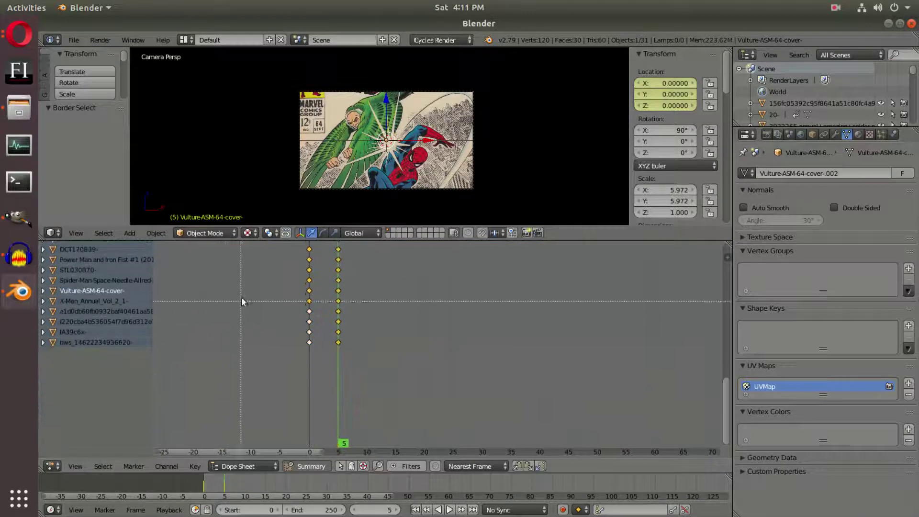
left_click_drag(367, 238, 378, 110)
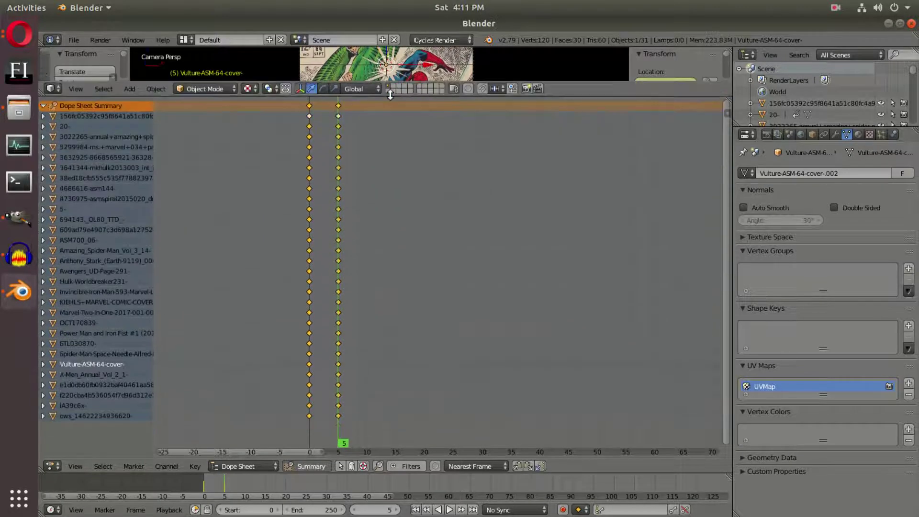
middle_click_drag(402, 205, 409, 233)
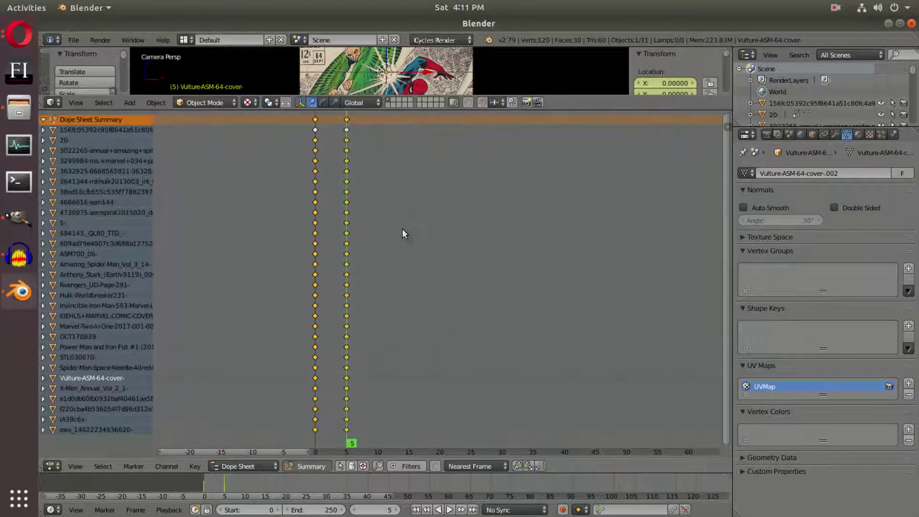
key("g")
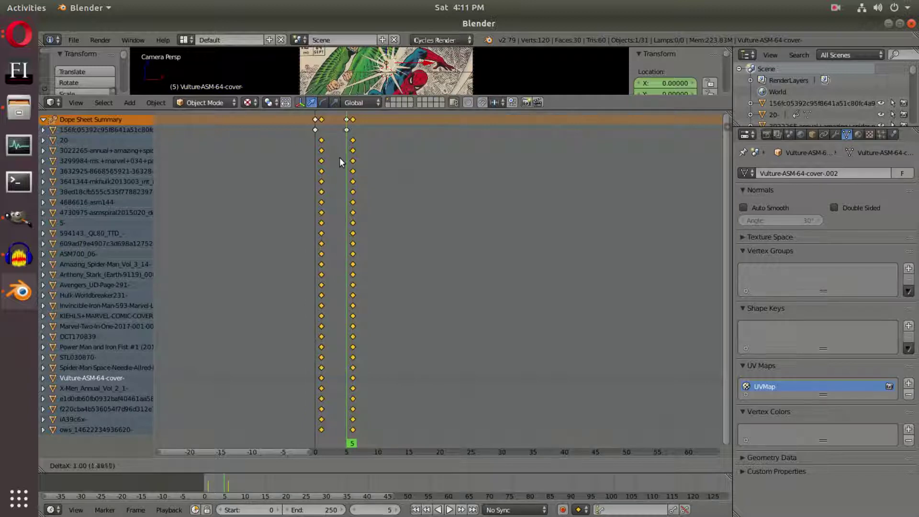
left_click(342, 158)
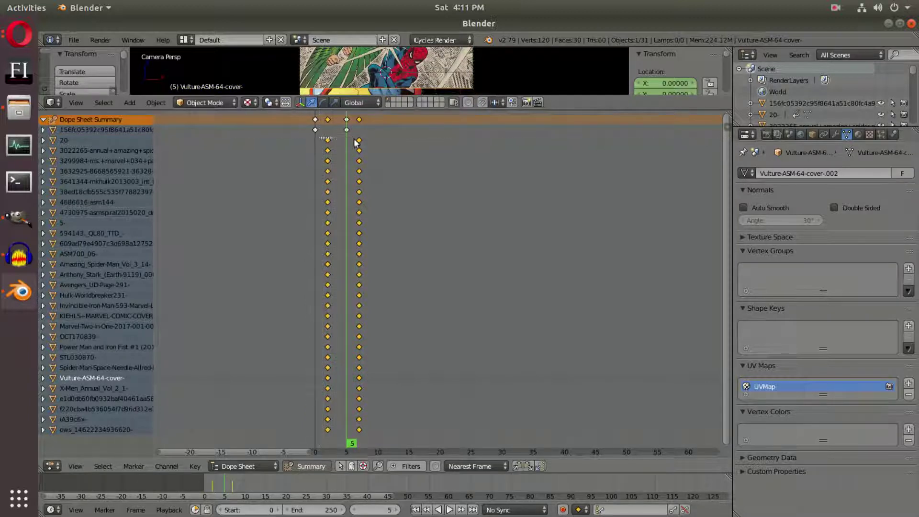
Stagger the keyframe pairs of the 3022265, 3299984 and 3632925 objects to frames 4/9, 6/11 and 8/13, moving all lower rows along
key("g")
left_click(352, 171)
key("b")
middle_click_drag(332, 150, 376, 160)
key("g")
left_click(360, 184)
key("b")
key("g")
left_click(389, 188)
Exclude each finished row and shift the remaining keyframe pairs so 3641344 sits at frames 10/15 and 38ed18cfb555c at 12/17
key("b")
left_click_drag(357, 165, 402, 175)
key("g")
left_click(383, 191)
key("g")
left_click(421, 189)
Continue the 2-frame stagger so the keyframes of 4686616 land on frames 14/19 and those of 4730975 and all lower rows on 16/21
key("b")
middle_click_drag(386, 186, 434, 196)
key("g")
left_click(438, 203)
key("b")
left_click_drag(400, 201, 459, 215)
key("g")
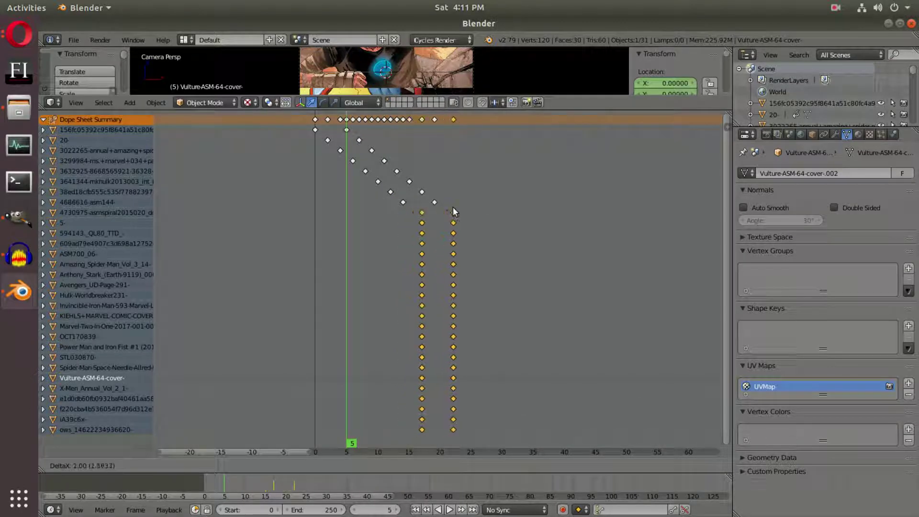
left_click(428, 213)
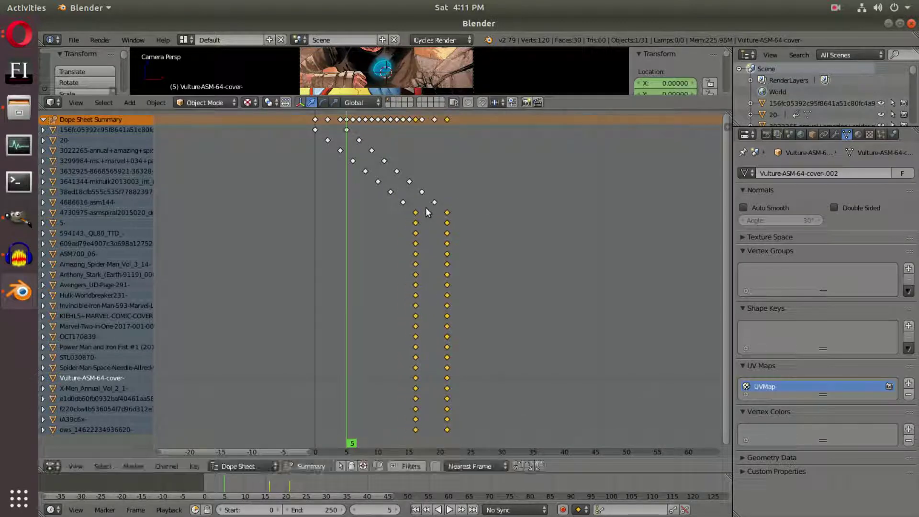
Stagger every remaining row 2 frames after the one above, ending with the last object's keyframes at frames 58 and 63
key("b")
left_click_drag(409, 206, 490, 237)
key("g")
left_click(473, 217)
key("b")
key("g")
left_click(478, 222)
key("b")
key("g")
left_click(502, 237)
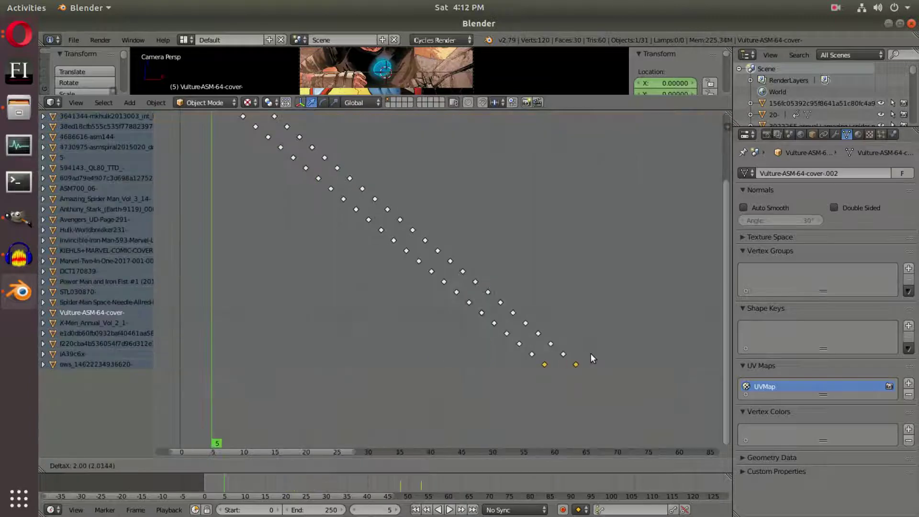
left_click(591, 354)
Enlarge the camera view over the Dope Sheet and play the staggered animation from frame 0
middle_click_drag(591, 354, 607, 380)
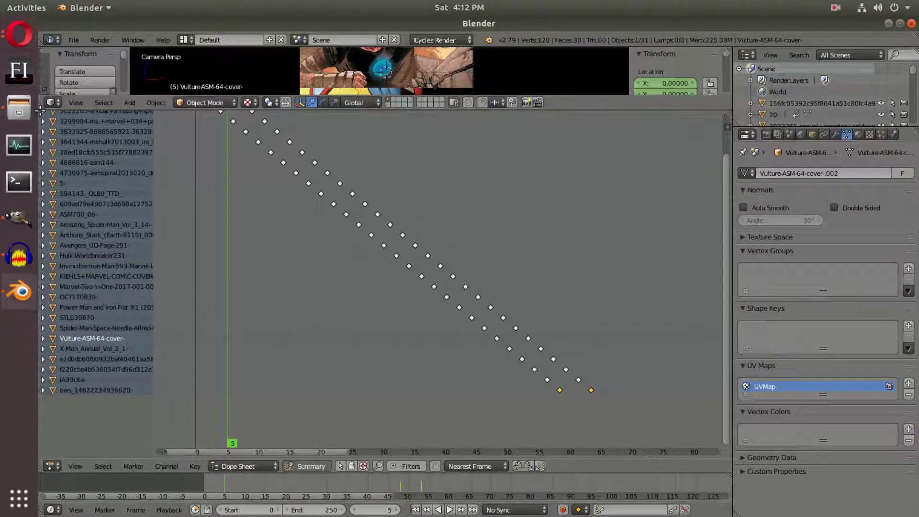
left_click_drag(40, 107, 91, 145)
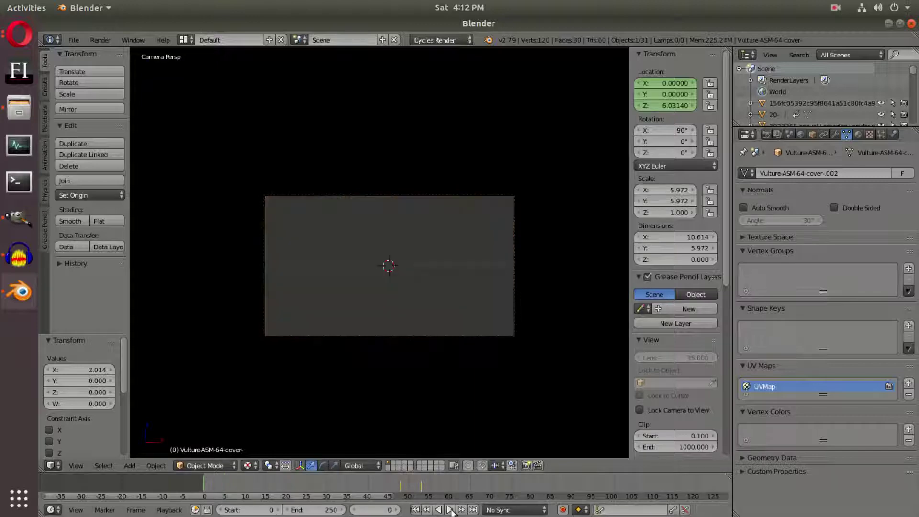
left_click(449, 510)
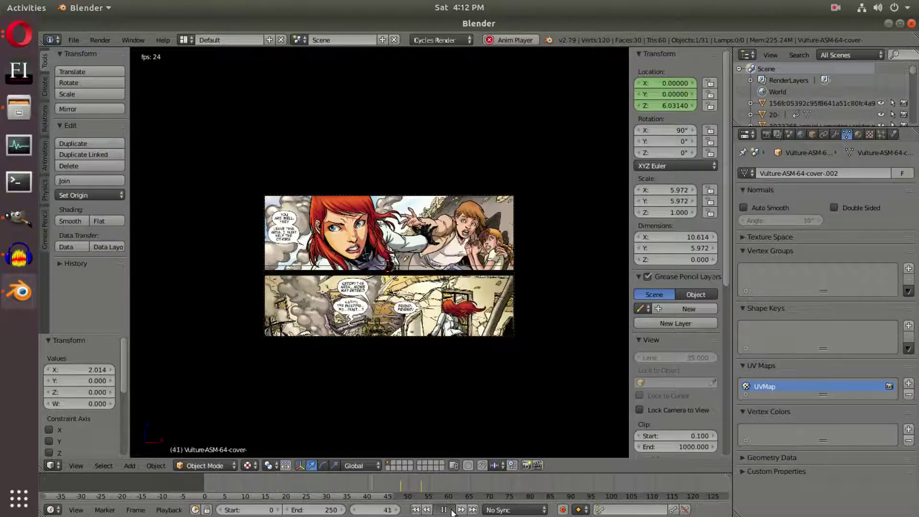
left_click(450, 511)
Replay the animation from frame 0 while viewing the planes and camera from an angled perspective
middle_click_drag(484, 364, 455, 355)
left_click(415, 510)
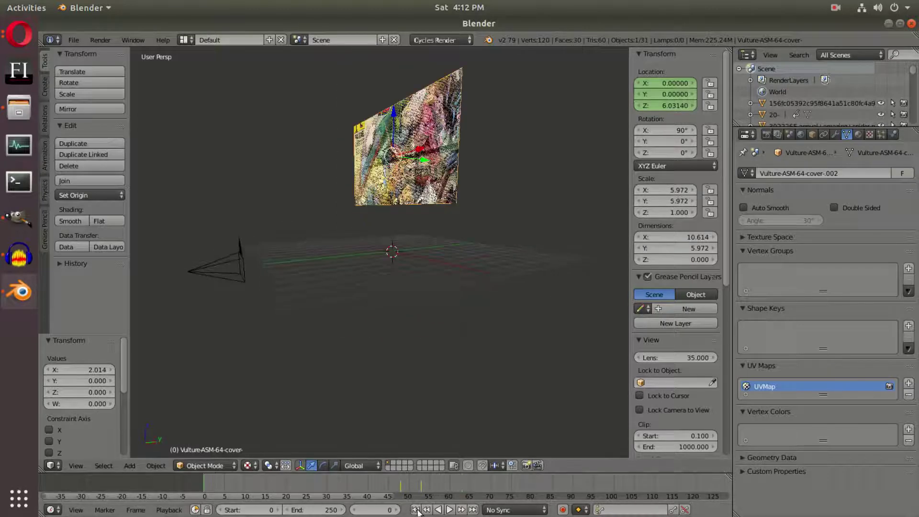
left_click(452, 510)
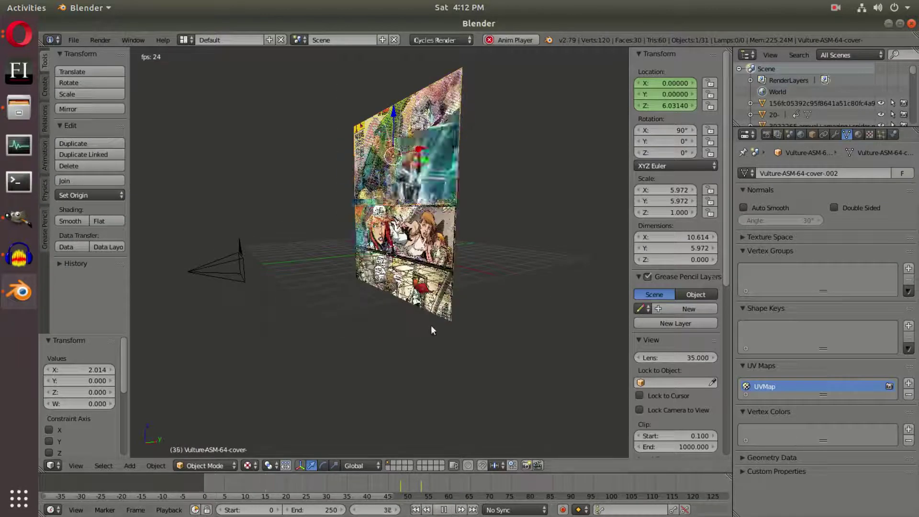
scroll(431, 326, "up", 1)
middle_click_drag(457, 221, 430, 218)
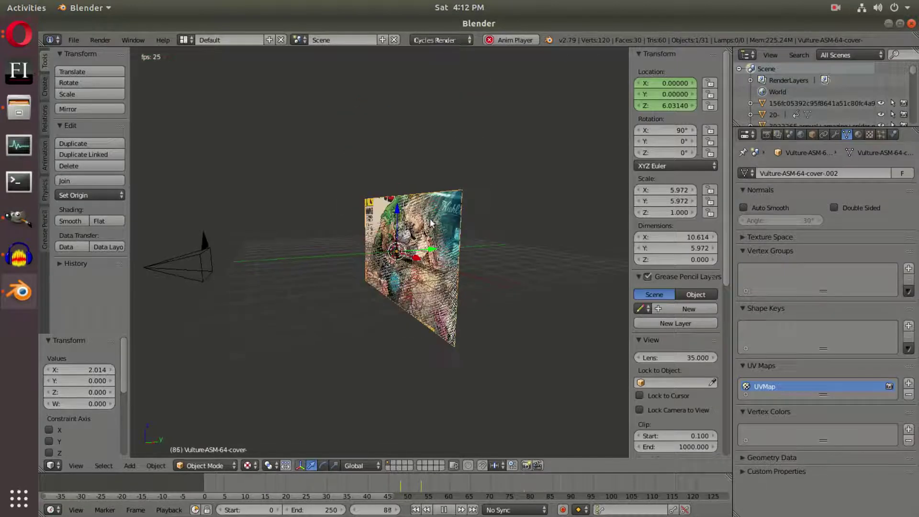
left_click(416, 510)
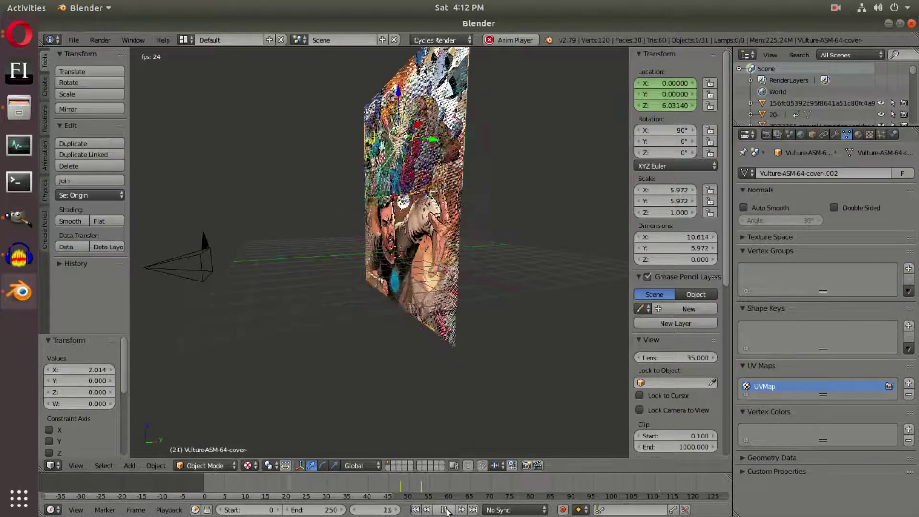
left_click(444, 510)
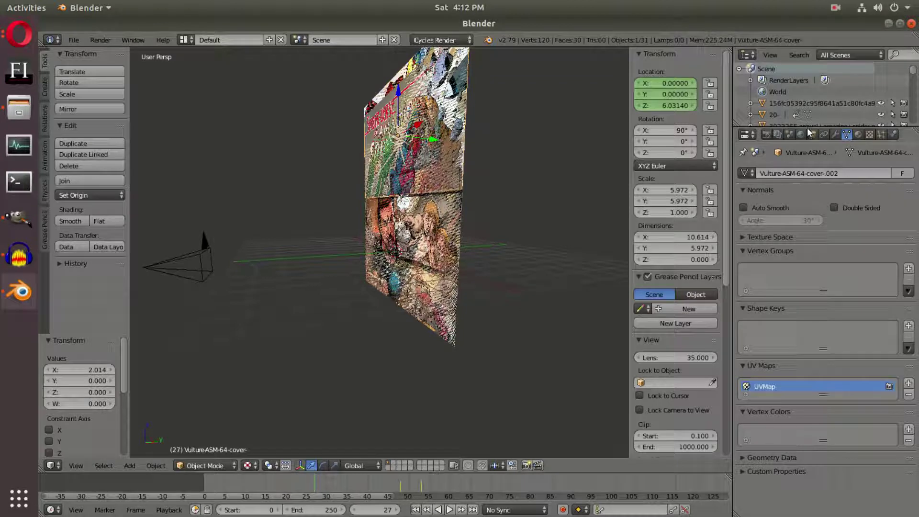
Enlarge the Outliner area and preview the animation once more through the camera
left_click_drag(806, 126, 805, 179)
key("KP_0")
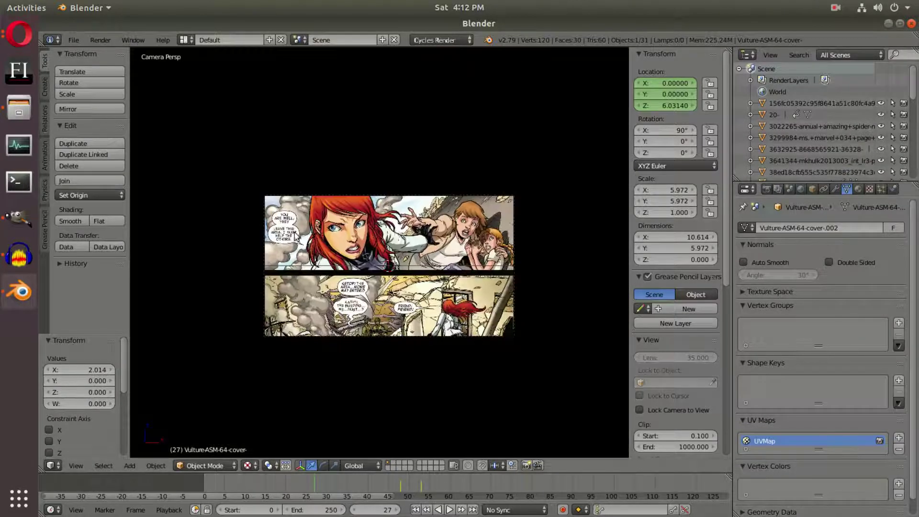
scroll(444, 214, "up", 2)
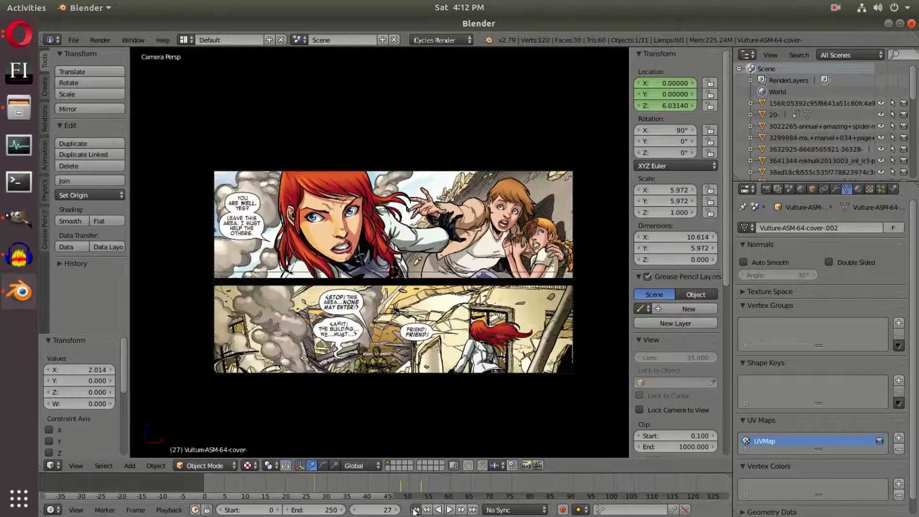
left_click(449, 510)
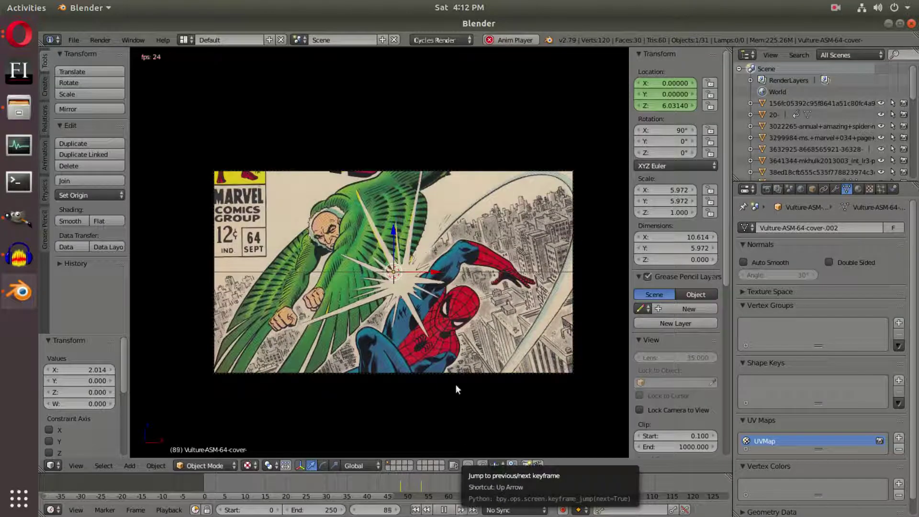
left_click(444, 510)
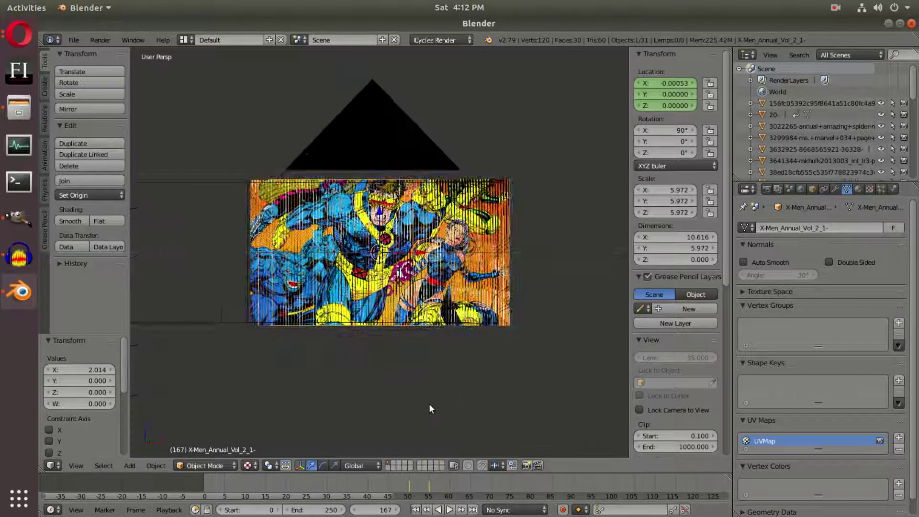
Select the first plane, 156fc05392c95f8641a51c80fc4a9df8-, at its end keyframe on frame 5 and view it orthographically at an angle
middle_click_drag(432, 403, 372, 394)
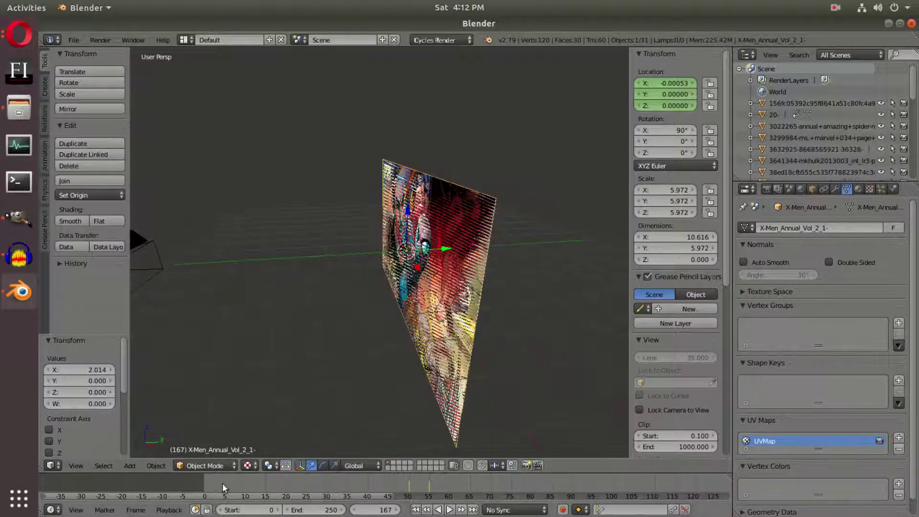
left_click(208, 480)
middle_click_drag(389, 206, 401, 257)
key("Right")
key("Right")
right_click(445, 249)
key("Right")
key("Right")
middle_click_drag(407, 309, 443, 297)
key("KP_5")
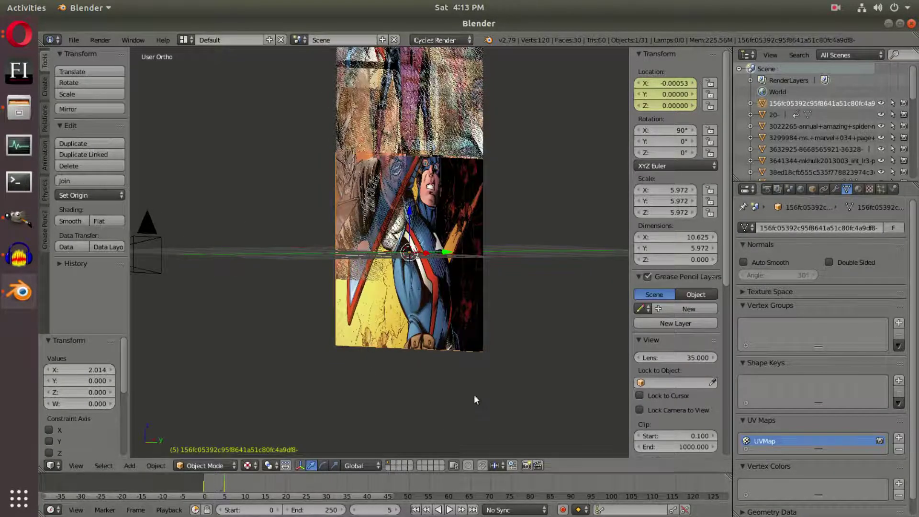
Turn on automatic keyframing and move the first plane about 0.82 along Y, away from the camera
middle_click_drag(474, 395, 447, 395)
left_click(563, 512)
middle_click_drag(461, 361, 453, 359)
left_click_drag(449, 255, 474, 255)
Examine the gap between the shifted first plane and the remaining planes from the side in orthographic view
mouse_move(462, 259)
middle_mouse_down()
mouse_move(474, 259)
mouse_move(435, 263)
mouse_move(464, 264)
middle_mouse_up()
scroll(442, 265, "up", 2)
key("KP_5")
scroll(469, 263, "down", 3)
middle_click_drag(459, 262, 453, 265)
key("KP_5")
key("KP_4")
key("KP_4")
key("KP_4")
key("KP_4")
key("KP_4")
key("KP_4")
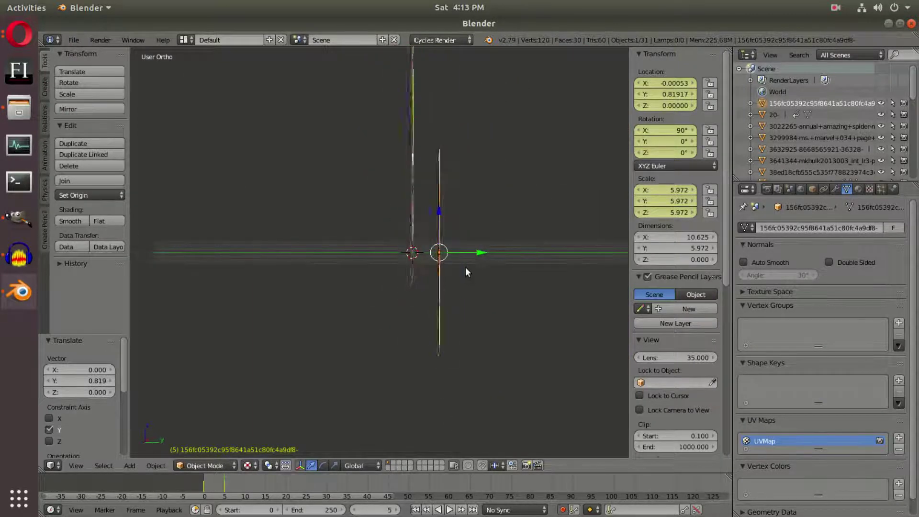
mouse_move(471, 267)
middle_mouse_down()
mouse_move(484, 263)
mouse_move(471, 265)
mouse_move(464, 283)
middle_mouse_up()
key("KP_3")
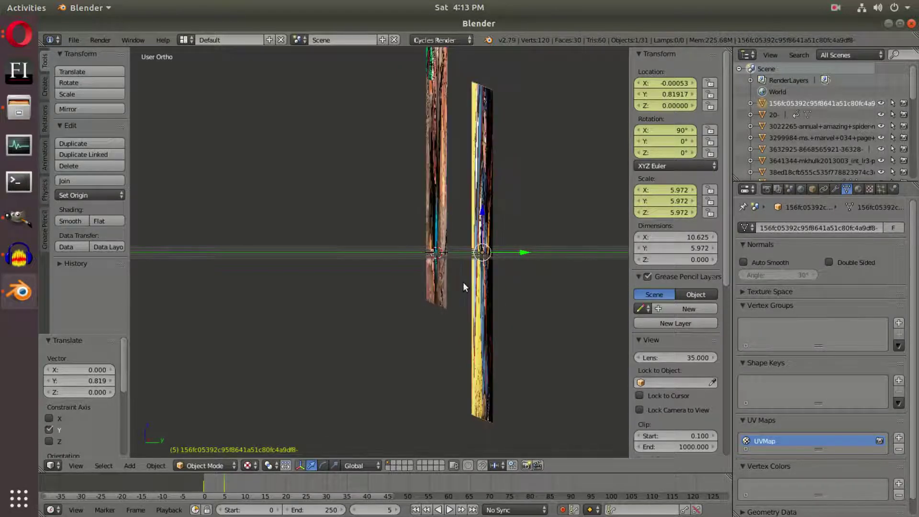
Select the 20- plane and, at frame 7, move it about 0.79 along Y
right_click(435, 283)
key("Right")
key("Right")
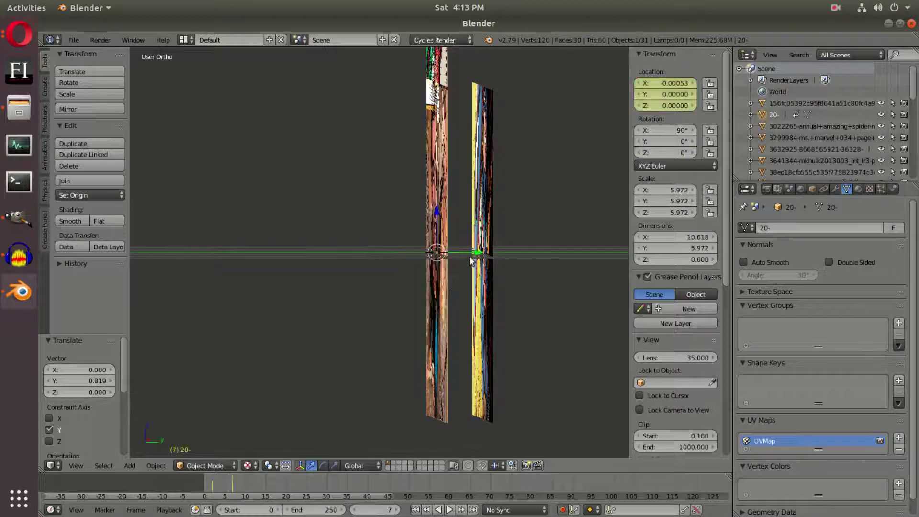
key("g")
key("y")
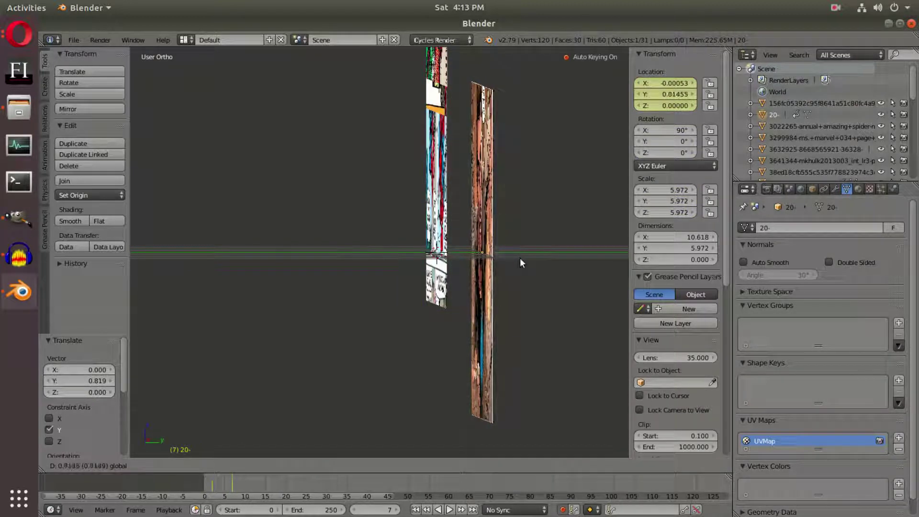
left_click(519, 259)
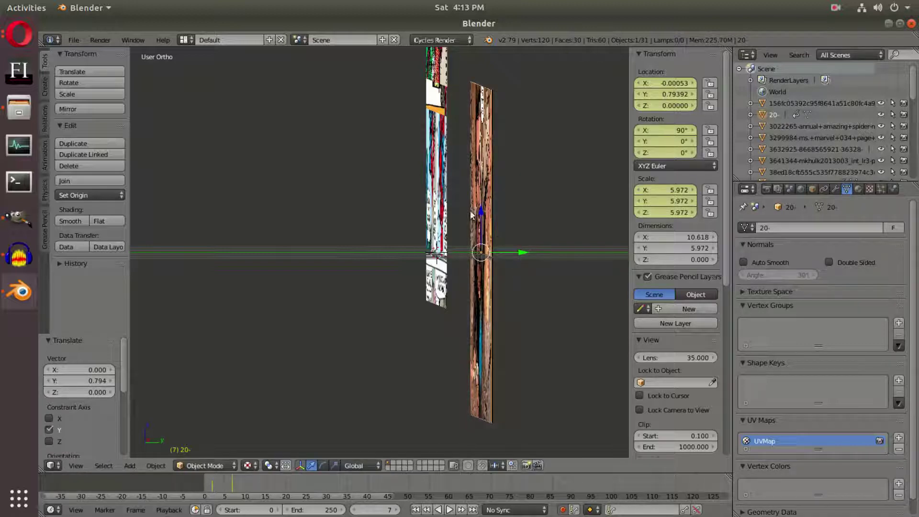
Select the 3022265 annual amazing spider-man plane and, at frame 9, move it about 0.76 along Y
right_click(437, 216)
key("Right")
key("Right")
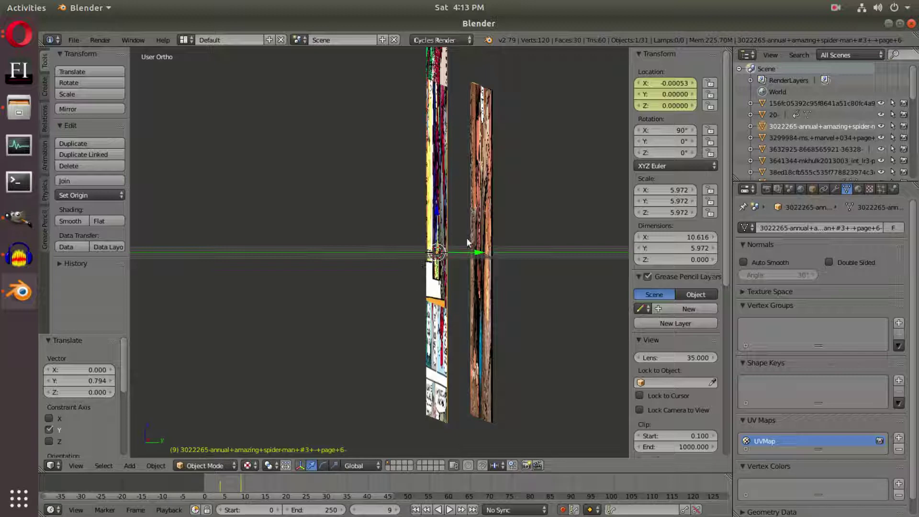
key("g")
key("y")
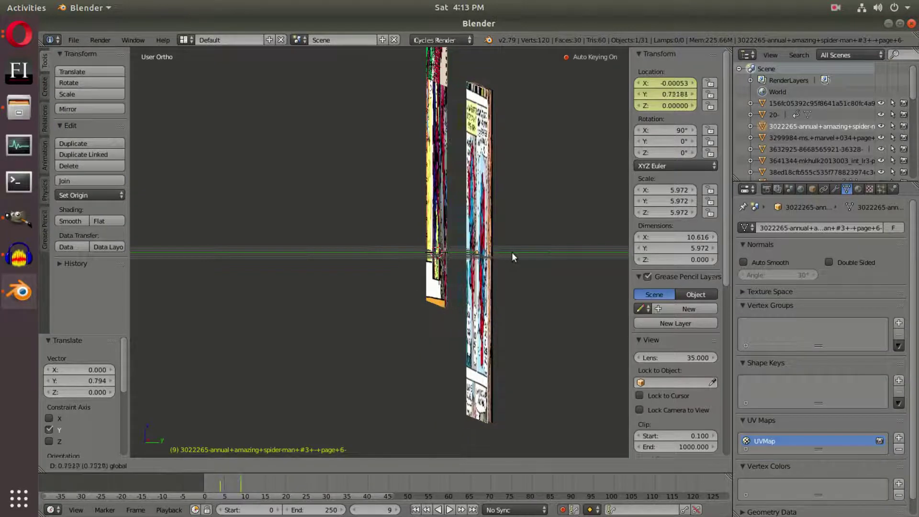
left_click(514, 253)
Select the 3299984 ms. marvel plane and, at frame 11, move it about 0.74 along Y
key("Right")
key("Right")
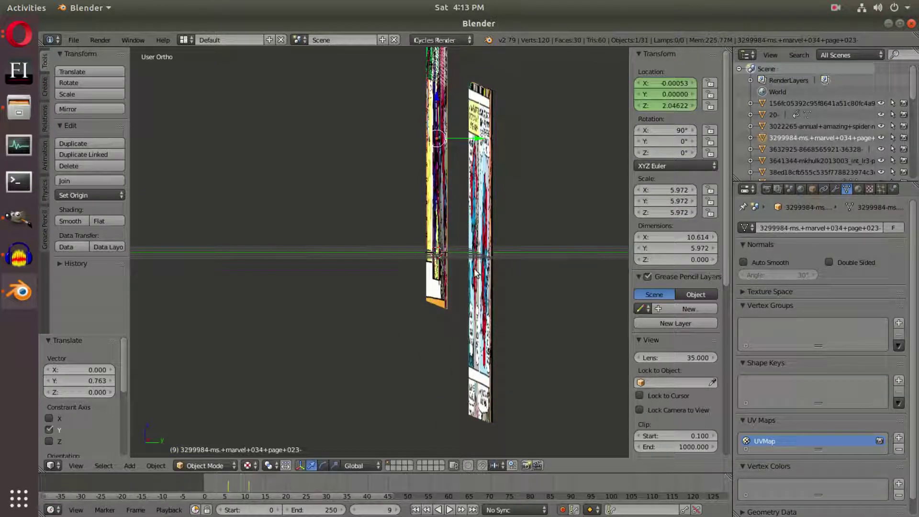
right_click(476, 273)
key("g")
key("y")
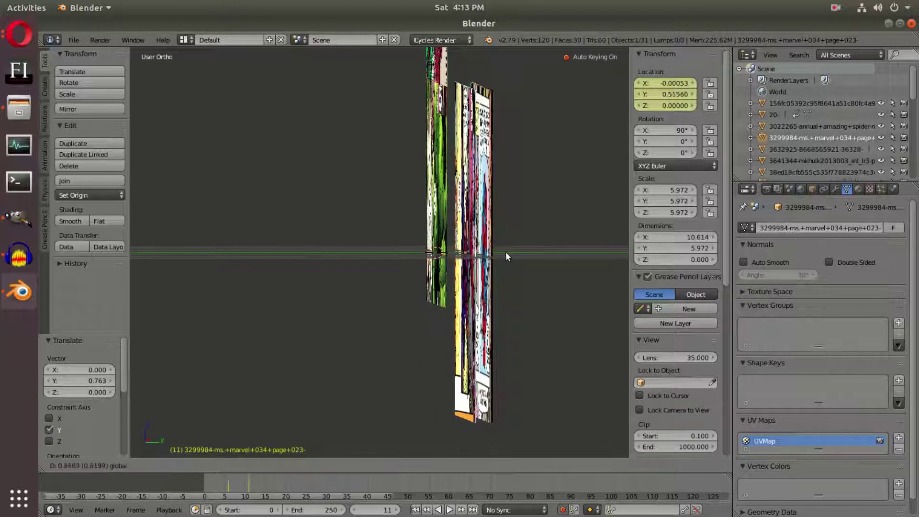
left_click(513, 252)
right_click(430, 267)
key("Right")
key("Right")
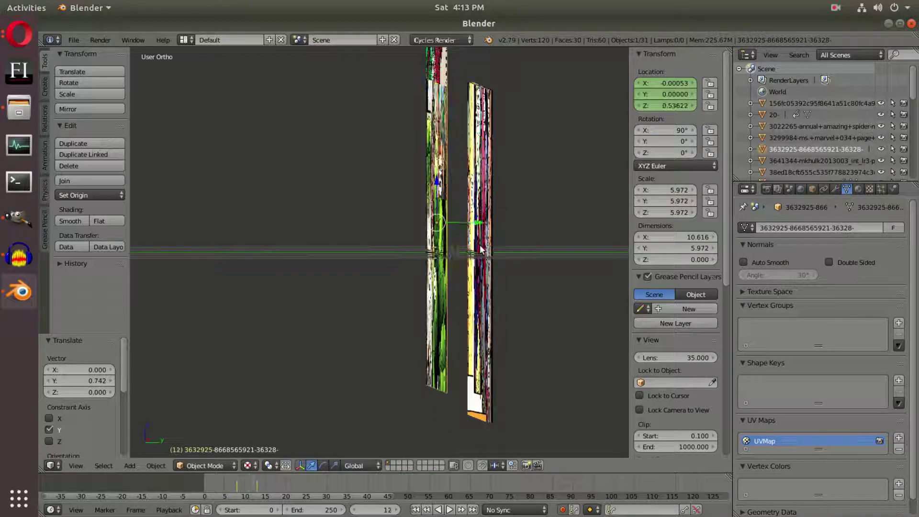
left_click_drag(473, 254, 514, 254)
left_click(514, 254)
Select the 3641344-mkhulk2013003 plane and, at frame 15, move it about 0.72 along Y
key("Right")
key("Right")
right_click(476, 282)
key("g")
key("y")
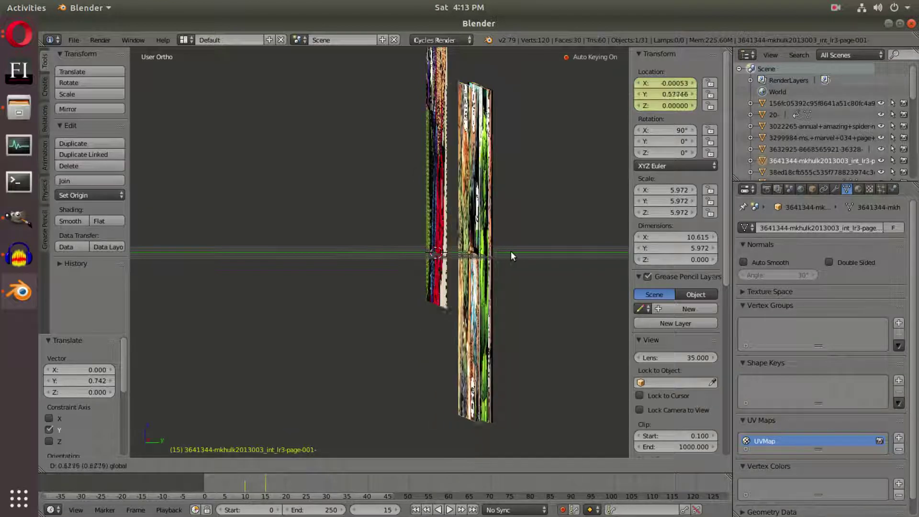
left_click(513, 254)
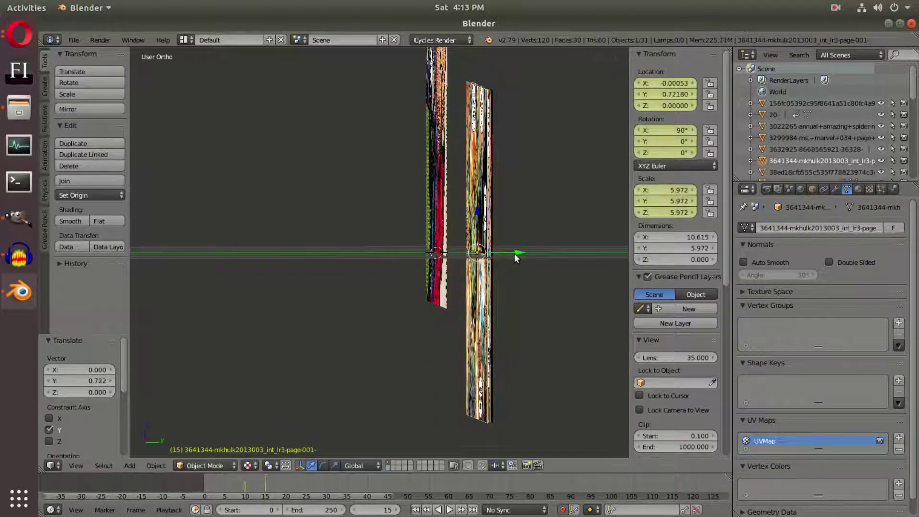
Select the 38ed18cfb555c535f778823974c3cfc2- plane and, at frame 17, move it about 0.66 along Y
key("Right")
right_click(433, 305)
key("Right")
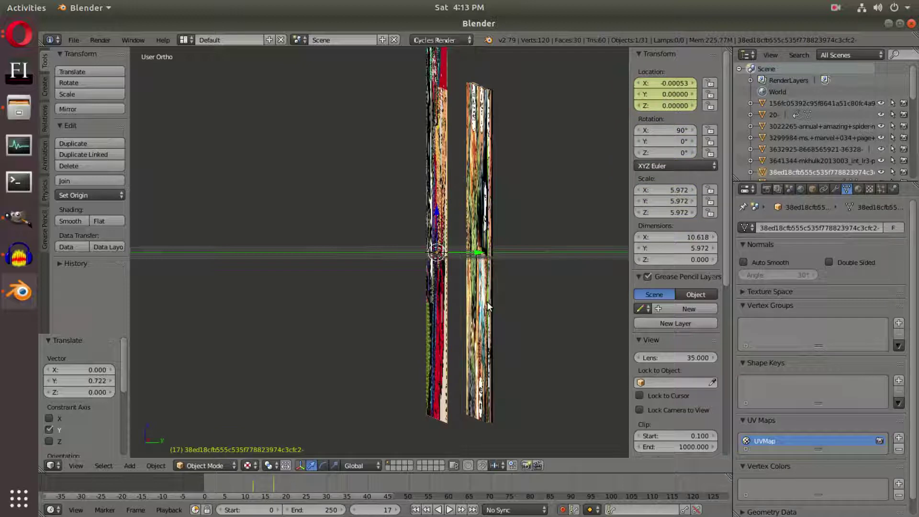
key("g")
key("y")
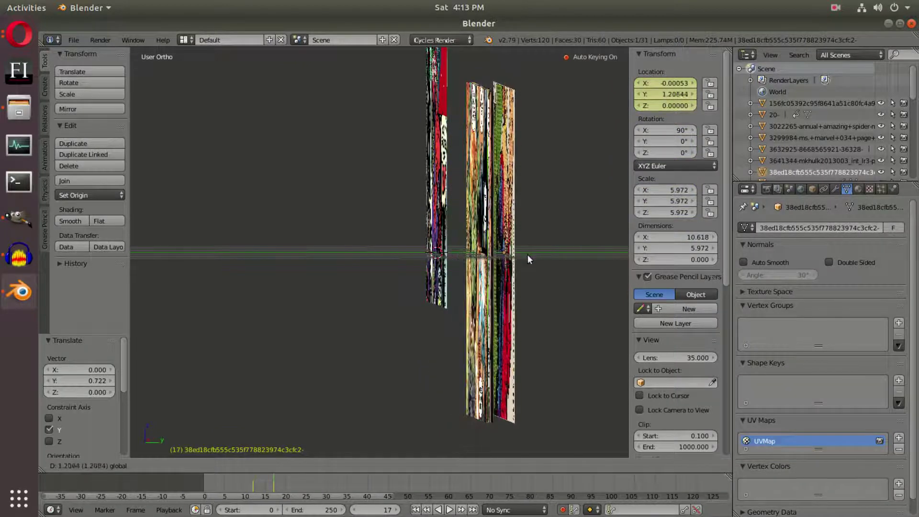
left_click(513, 254)
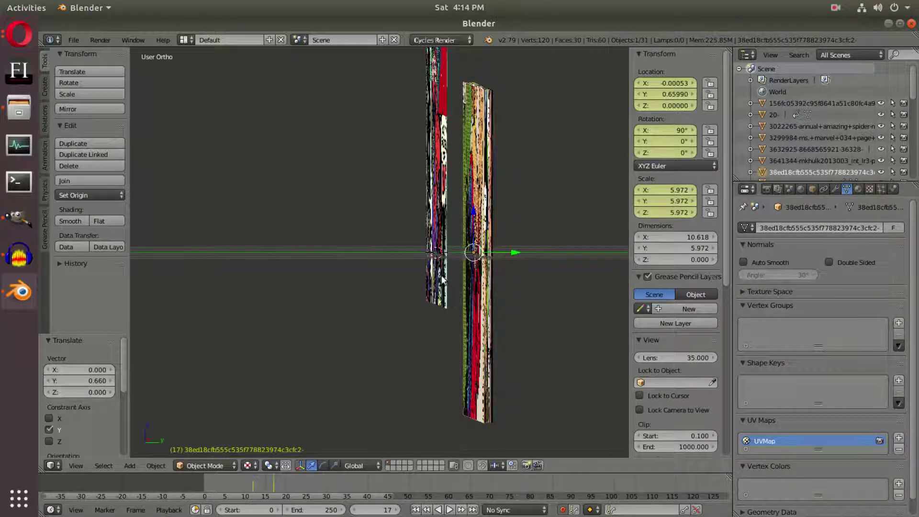
Select the 4686616-asm144- plane and, at frame 19, move it along Y to just in front of the previously shifted planes
right_click(472, 261)
key("Right")
key("Right")
key("g")
key("y")
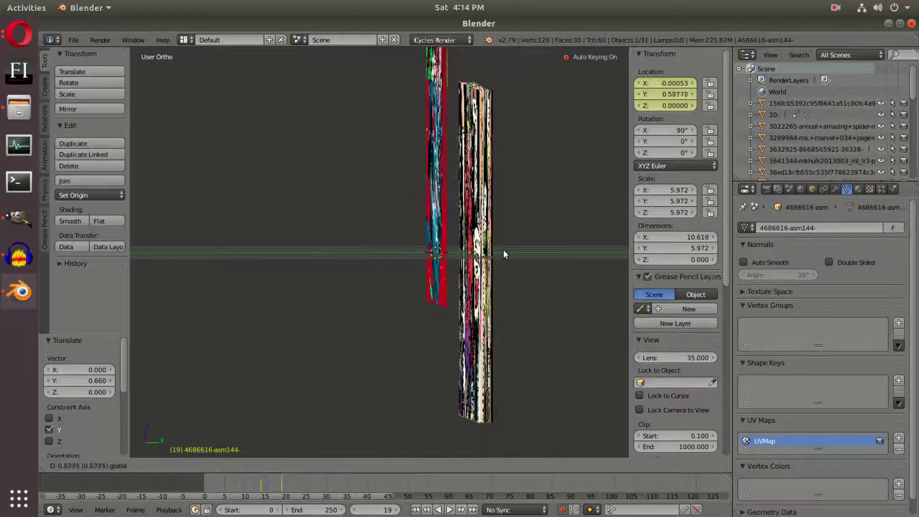
left_click(504, 249)
Move the 4730975 plane about 0.61 along Y and, at frame 23, the 5- plane about 0.57, and advance to frame 25
key("Right")
key("Right")
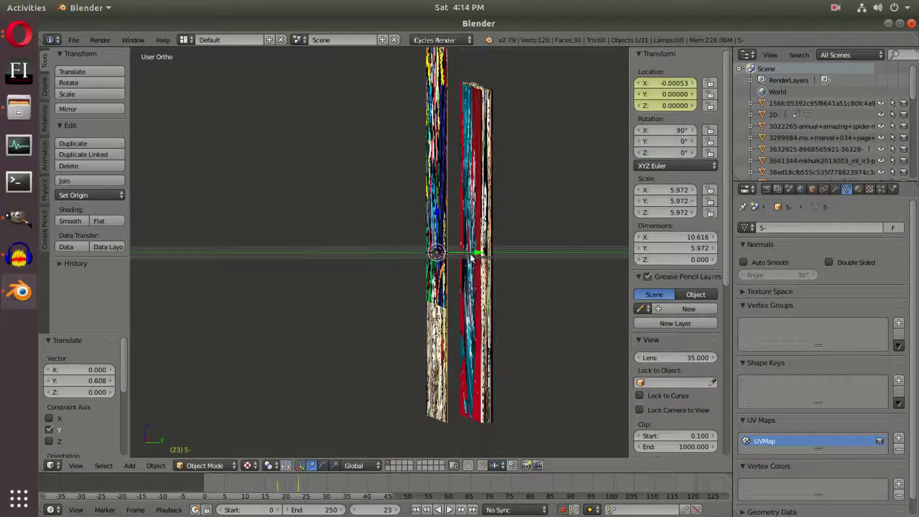
key("g")
key("y")
left_click(502, 252)
key("Right")
key("Right")
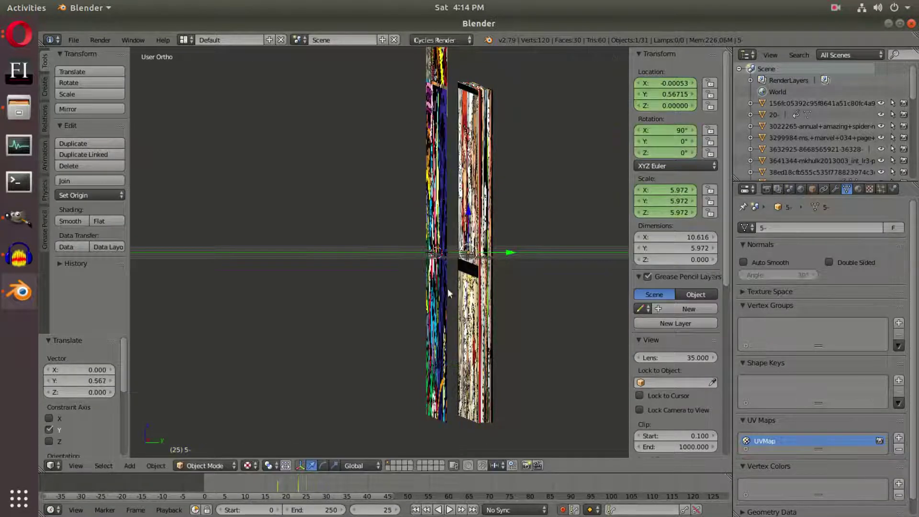
Select the 594143._QL80_TTD_- plane and, at frame 25, move it about 0.51 along Y
right_click(447, 288)
key("g")
key("y")
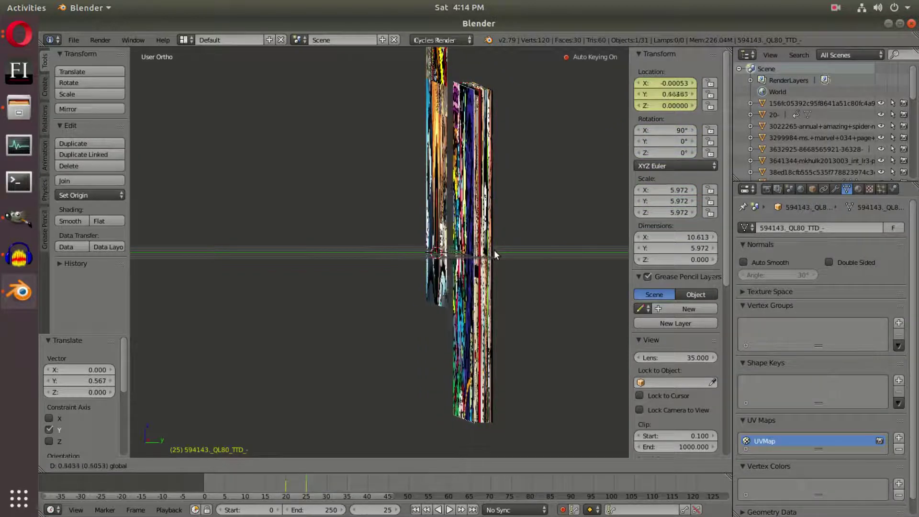
left_click(494, 250)
At frame 27, move the 609ad79e4907c3d698a12752c34386fe plane along Y to just in front of the shifted planes, and advance to frame 29
right_click(436, 258)
key("Right")
key("Right")
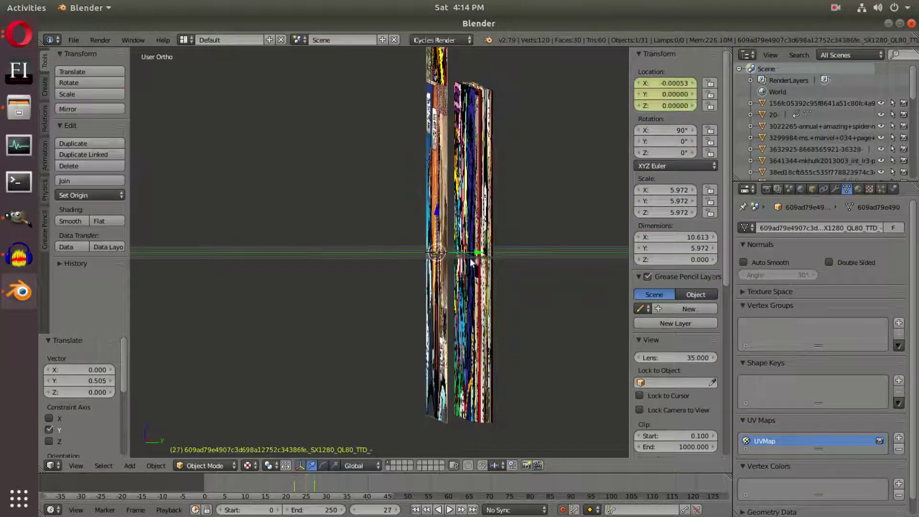
key("g")
key("y")
left_click(497, 248)
key("Right")
key("Right")
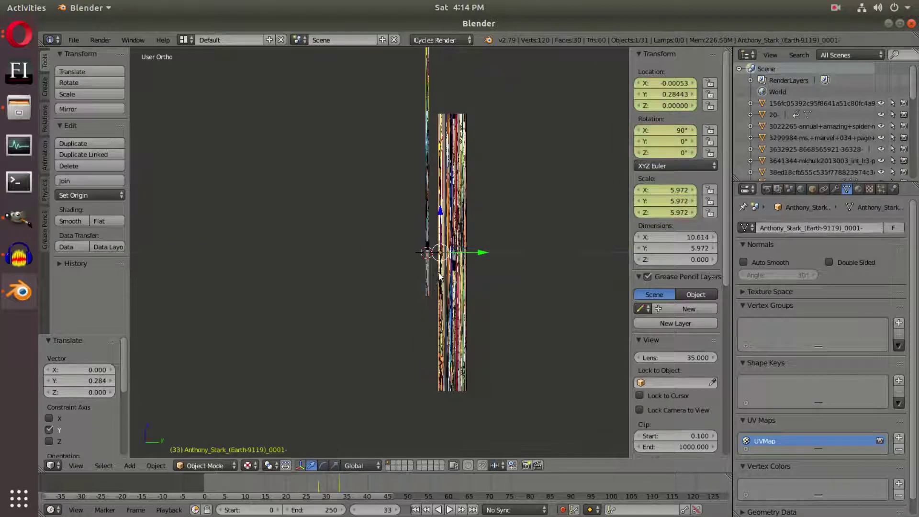
Select the Avengers_UD-Page-291- plane and, at frame 35, move it about 0.25 along Y
key("Right")
key("Right")
right_click(429, 360)
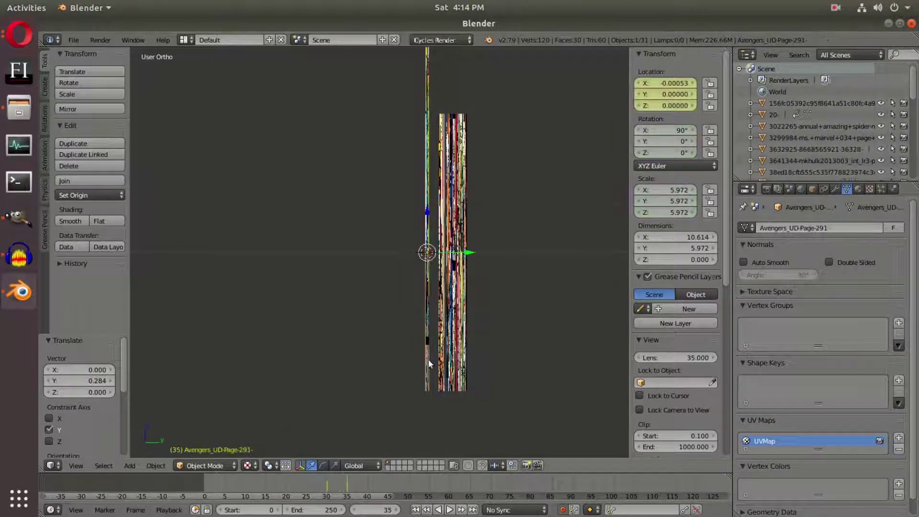
key("g")
key("y")
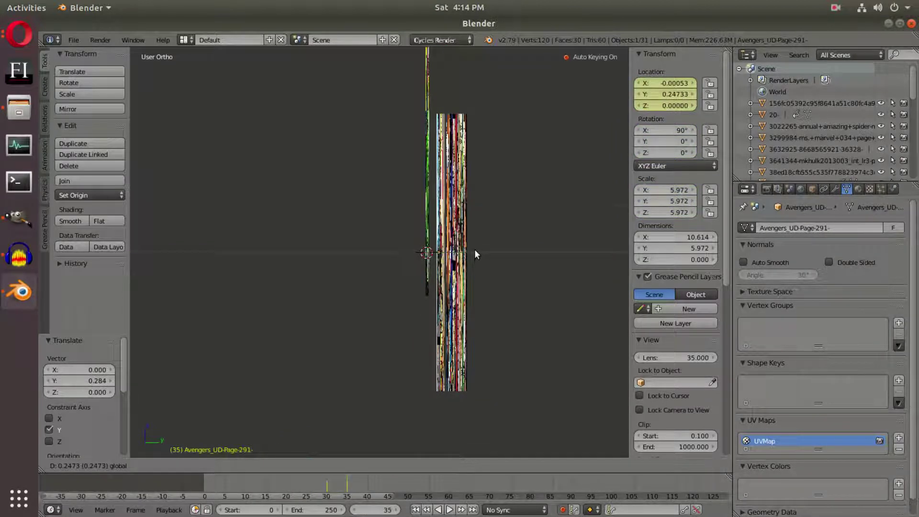
left_click(475, 254)
Select the Hulk-Worldbreaker231- plane and, at frame 37, move it about 0.20 along Y
key("Right")
key("Right")
right_click(427, 326)
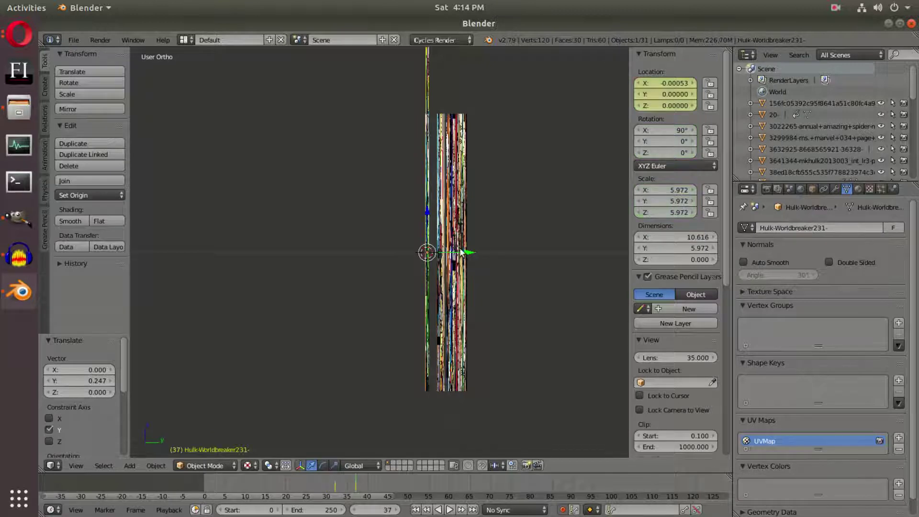
key("g")
key("y")
left_click(470, 248)
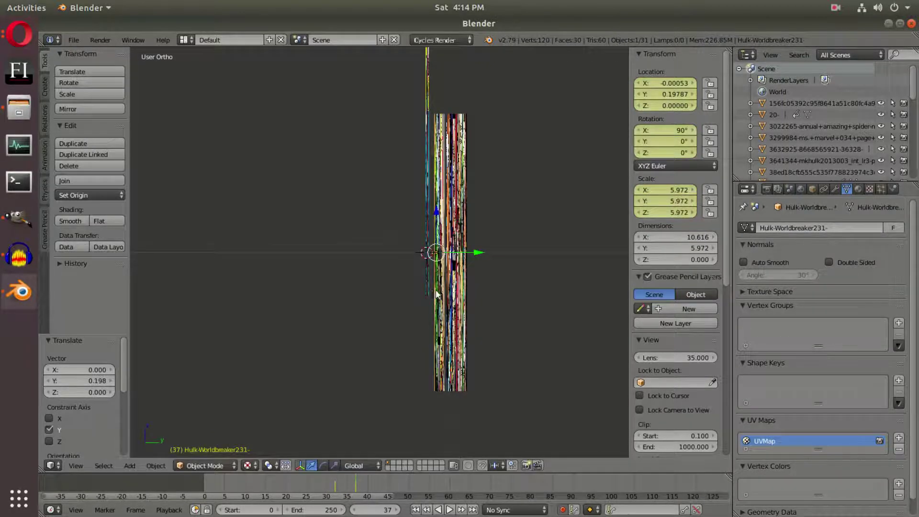
Advance to frame 39 and select the Invincible-Iron-Man-593 plane at the front of the stack
key("Right")
right_click(441, 338)
key("Right")
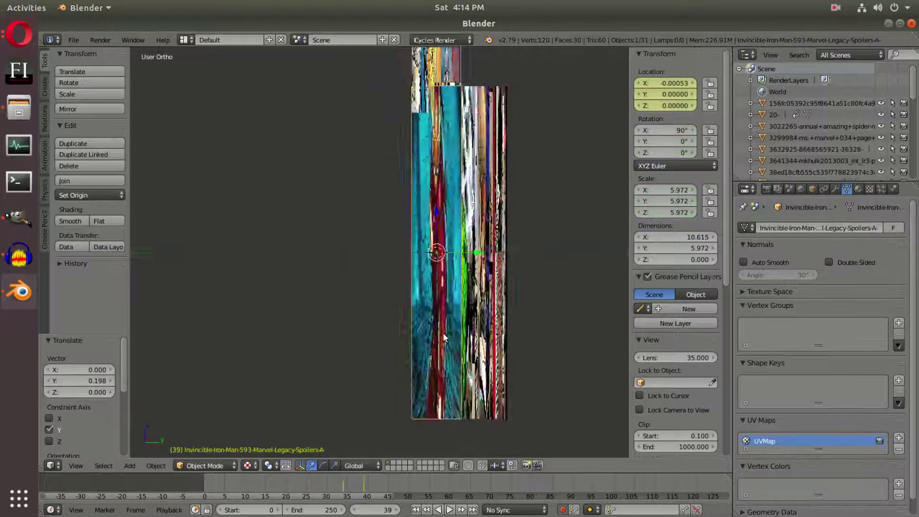
middle_click_drag(442, 334, 442, 334)
middle_click_drag(461, 269, 463, 270)
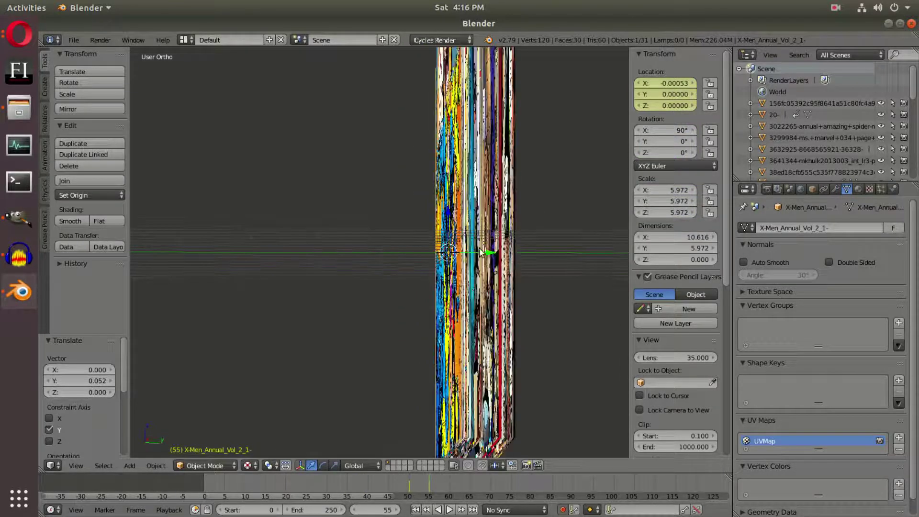
Move the X-Men_Annual_Vol_2_1- plane about 0.04 along Y at frame 55, and shift the landed e1d0db60fb0932baf40461aa586588b2- plane along Y
left_click_drag(481, 252, 488, 256)
middle_click_drag(467, 261, 474, 271)
right_click(458, 268)
key("Right")
key("Right")
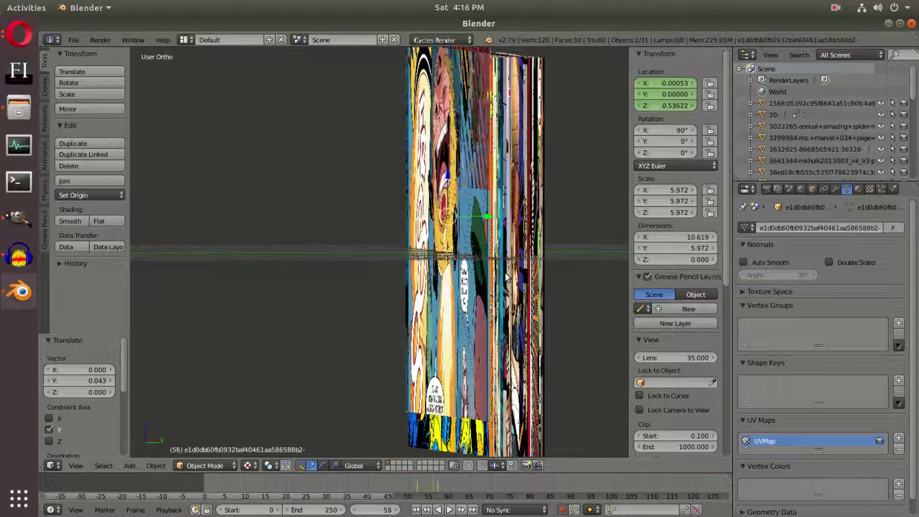
middle_click_drag(497, 330, 492, 331)
left_click_drag(488, 257, 488, 257)
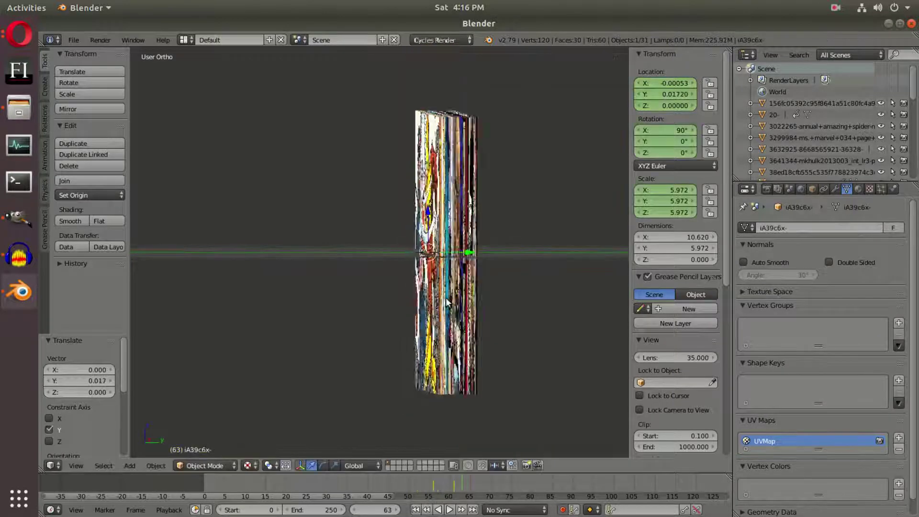
scroll(447, 303, "up", 2)
middle_click_drag(458, 301, 455, 302)
right_click(452, 308)
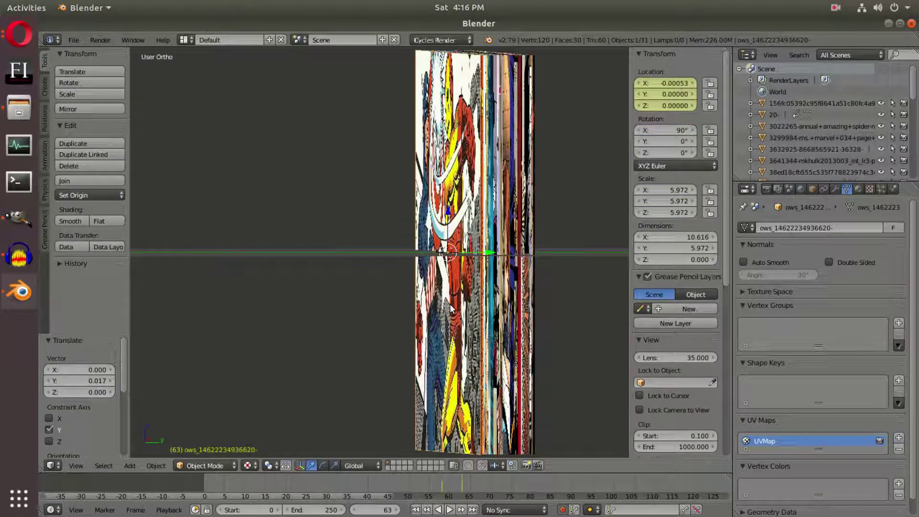
Step the animation back frame by frame from frame 63 to about frame 20 to examine how the planes drop
key("Left")
key("Left")
key("Left")
key("Left")
key("Left")
key("Left")
key("Left")
key("Left")
key("Left")
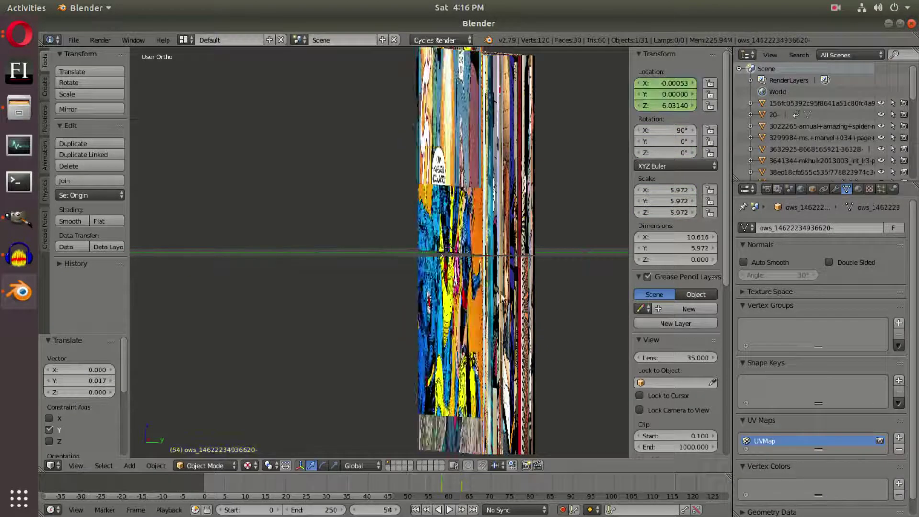
key("Left")
key("Left")
key("Left")
key("Left")
key("Left")
key("Left")
key("Left")
key("Left")
key("Left")
key("Left")
key("Left")
key("Left")
key("Left")
key("Left")
key("Left")
key("Left")
key("Left")
key("Left")
key("Left")
key("Left")
key("Left")
key("Left")
key("Left")
key("Left")
key("Left")
key("Left")
key("Left")
key("Left")
key("Left")
key("Left")
key("Left")
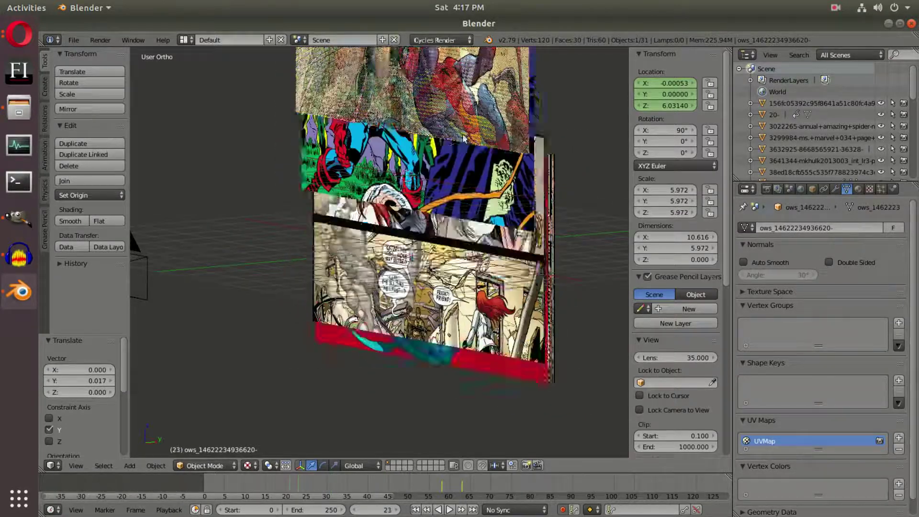
key("Left")
key("Left")
key("Left")
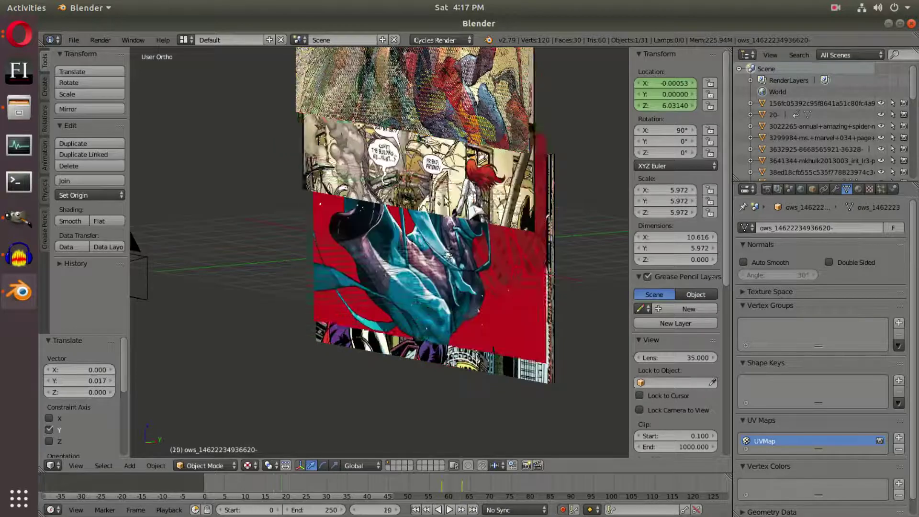
key("Right")
key("Right")
Play the animation through the camera view and scrub to frame 63 to check the last plane's landing
key("KP_0")
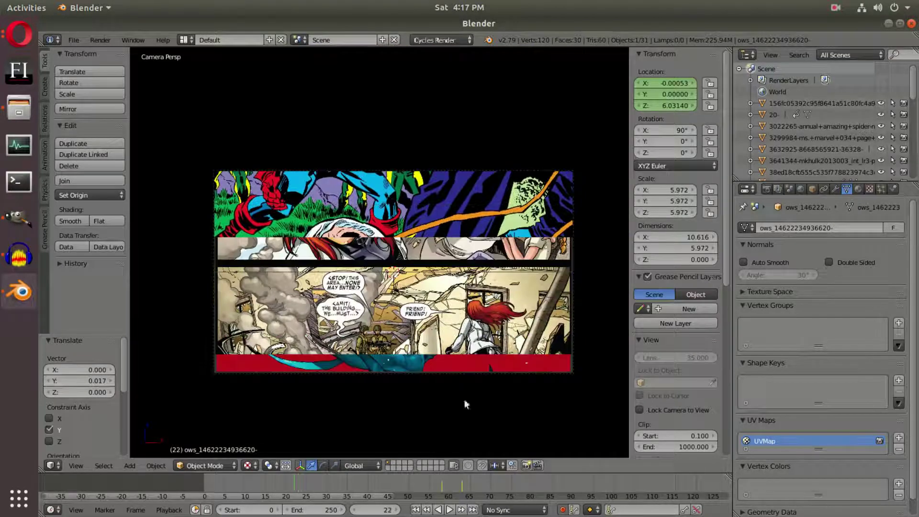
left_click(421, 509)
left_click(450, 510)
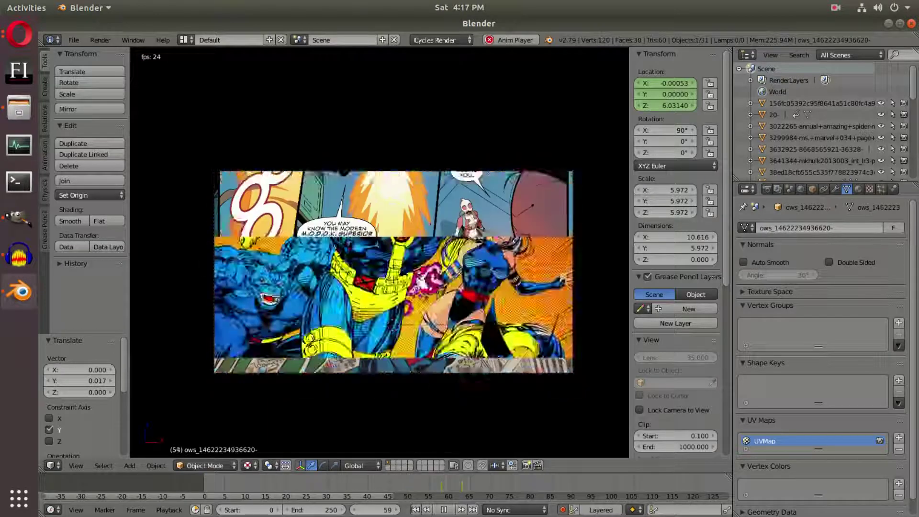
left_click(449, 509)
left_click_drag(448, 488, 461, 486)
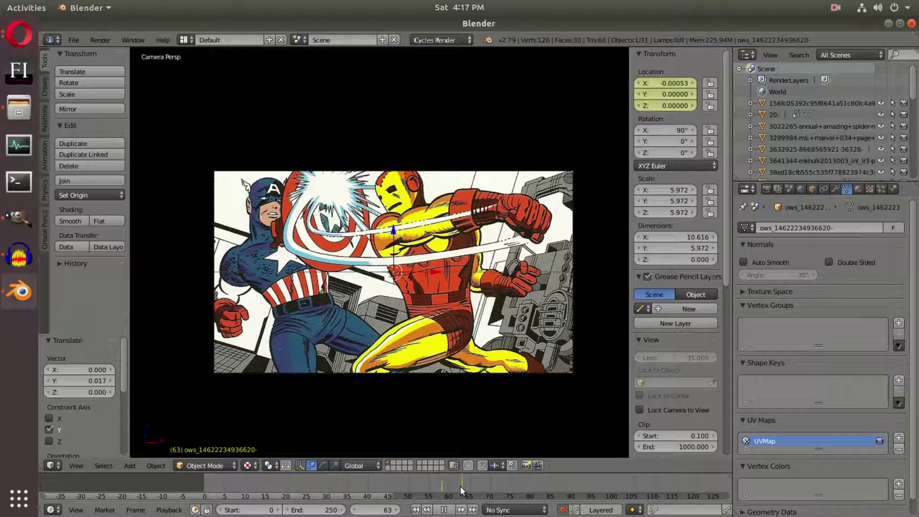
Return to frame 0, widen the visible timeline range, and replay the whole animation in the camera view
scroll(460, 381, "up", 1)
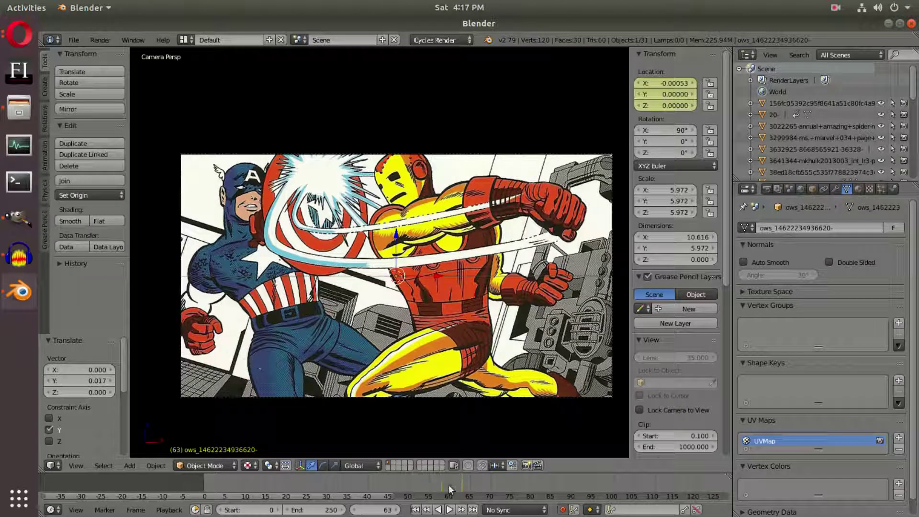
left_click(416, 510)
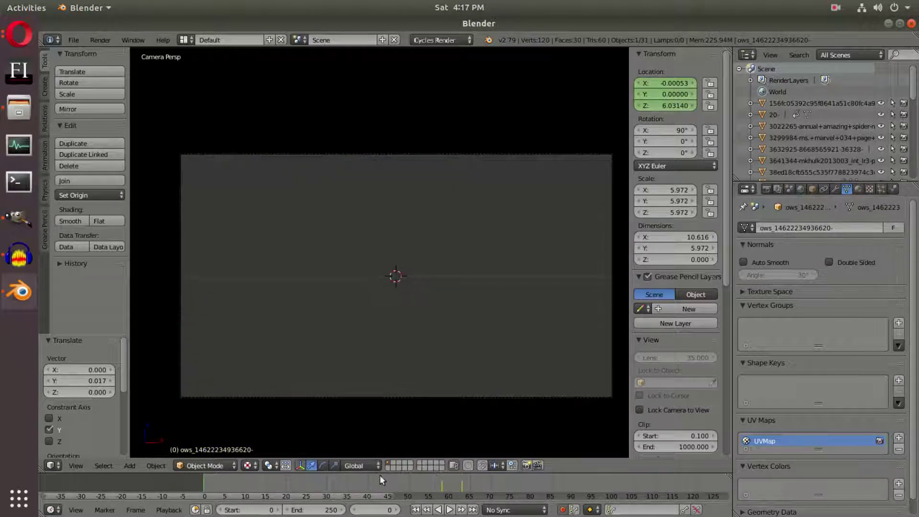
left_click(76, 510)
left_click(85, 496)
left_click(77, 511)
left_click(99, 496)
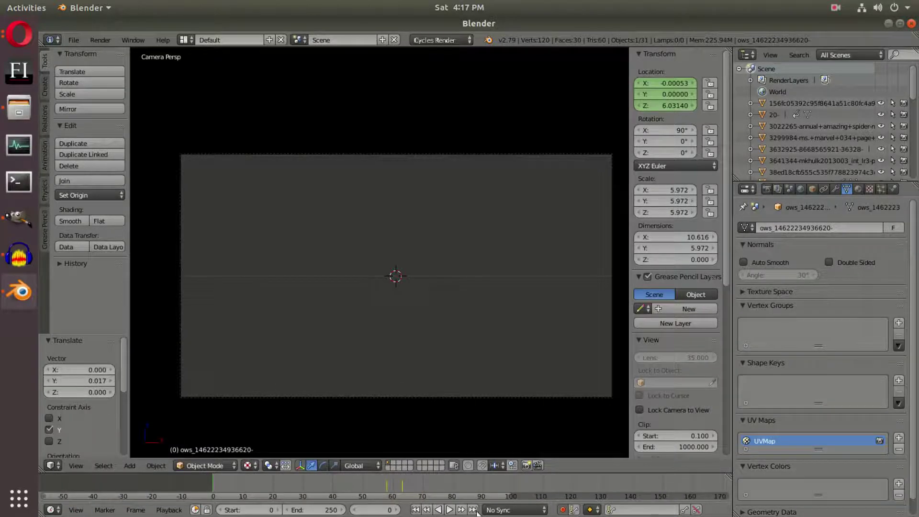
left_click(450, 510)
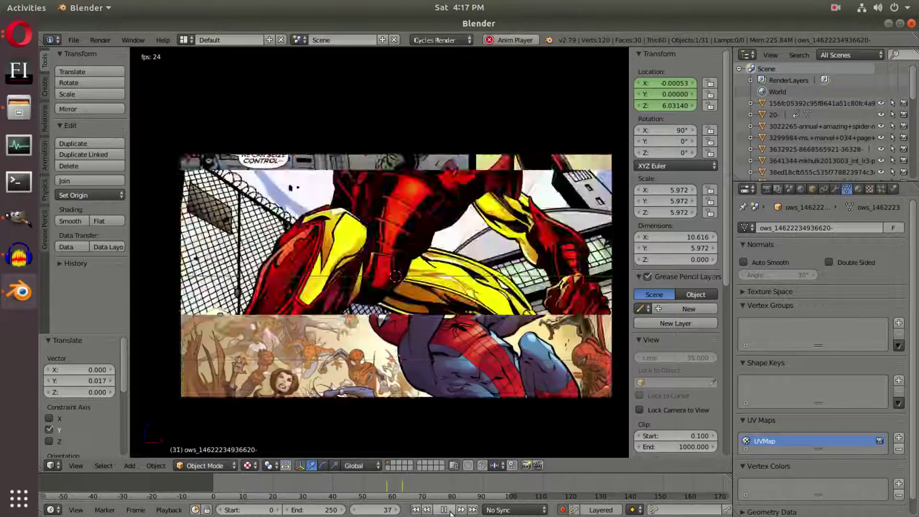
left_click(443, 508)
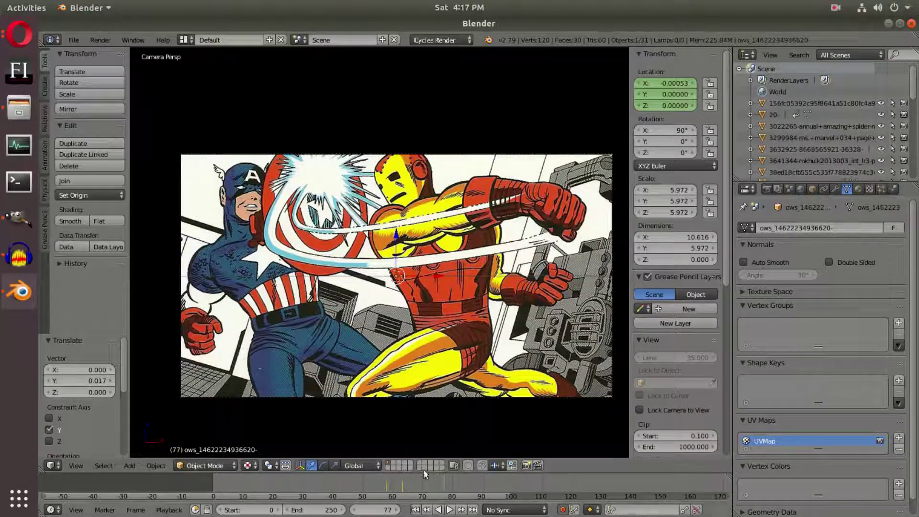
Switch to Opera and play the Marvel Intro HD reference video from its beginning
left_click(20, 34)
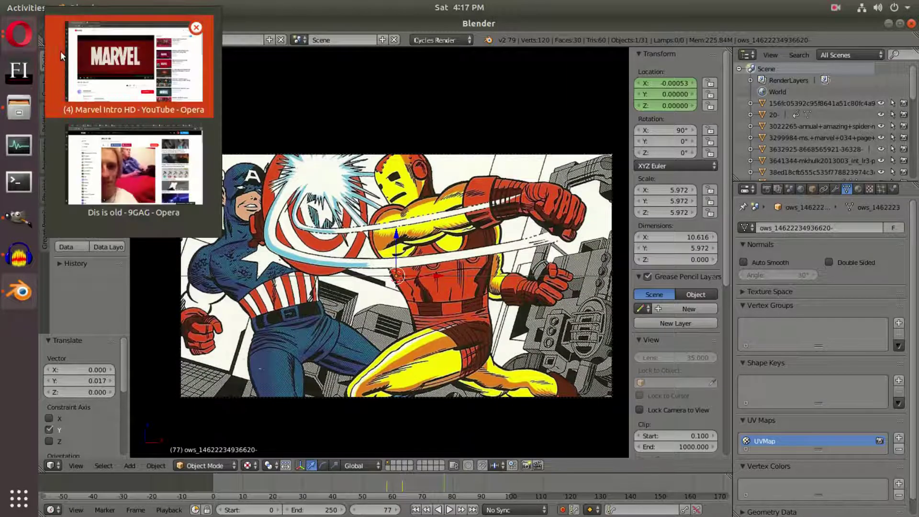
left_click(125, 67)
left_click(126, 356)
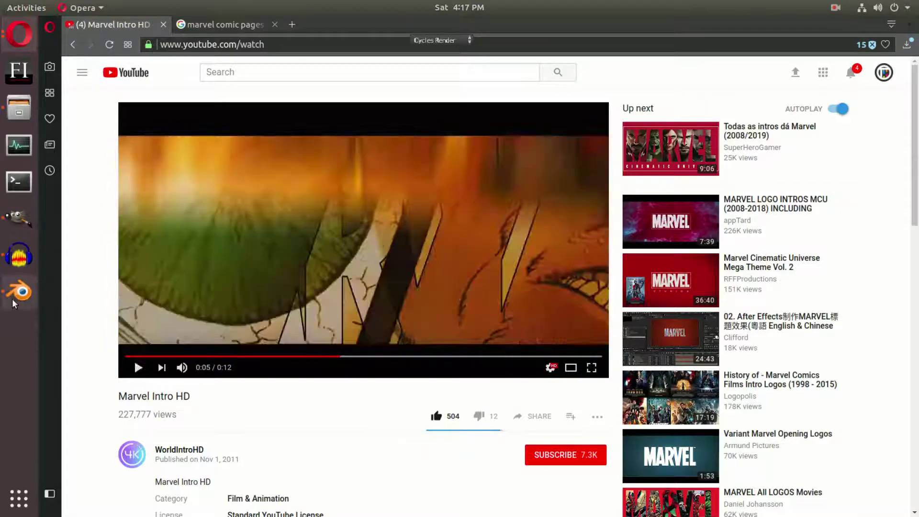
Switch back to Blender, scrub to frame 19, and examine the dropping planes from an angled view outside the camera
key("alt+Tab")
left_click_drag(390, 488, 267, 493)
key("alt+a")
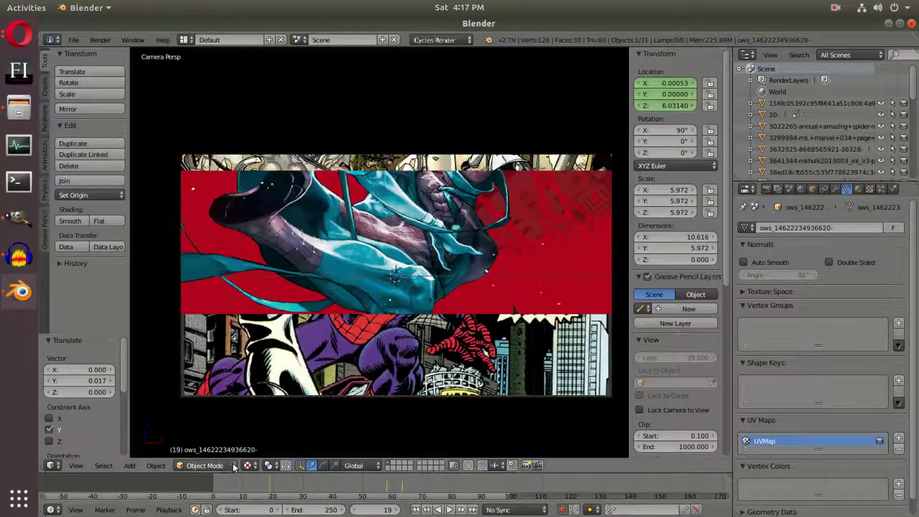
left_click(246, 466)
left_click(264, 429)
mouse_move(465, 290)
middle_mouse_down()
mouse_move(435, 300)
mouse_move(406, 289)
middle_mouse_up()
scroll(434, 301, "down", 4)
key("alt+z")
scroll(435, 301, "up", 4)
key("alt+a")
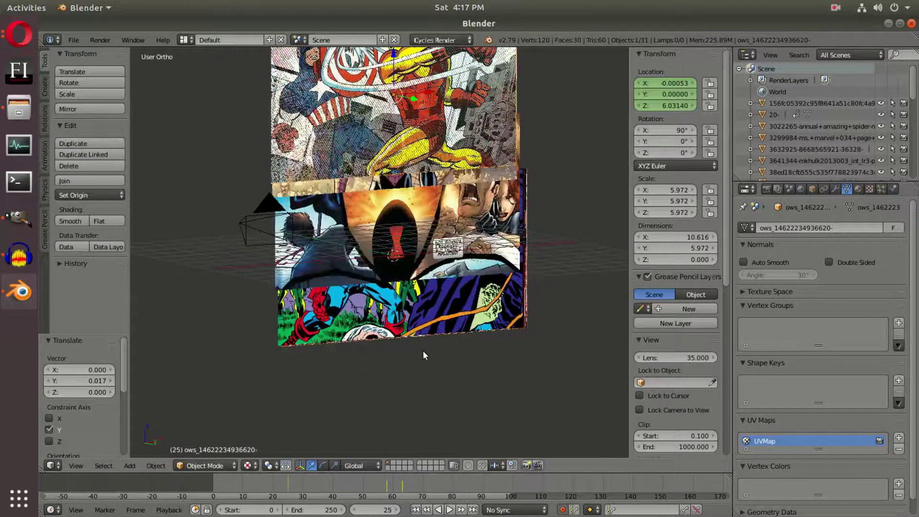
Switch to the Comics folder in Files and open the uncropped 609ad79e4907c3d698a12752c34386fe._SX1280_QL80_TTD_.jpg page in Image Viewer
left_click(17, 232)
left_click(19, 107)
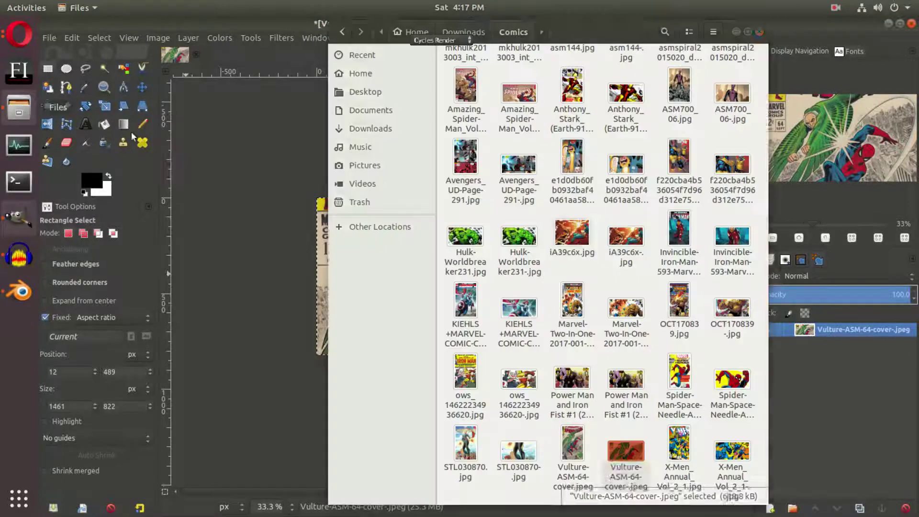
scroll(602, 255, "up", 5)
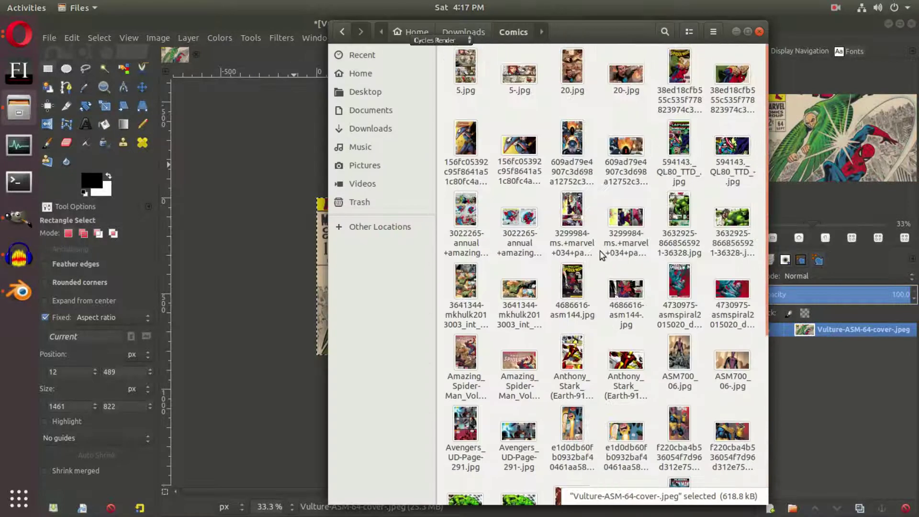
right_click(577, 155)
left_click(615, 155)
scroll(491, 213, "up", 3)
double_click(500, 45)
scroll(444, 109, "up", 3)
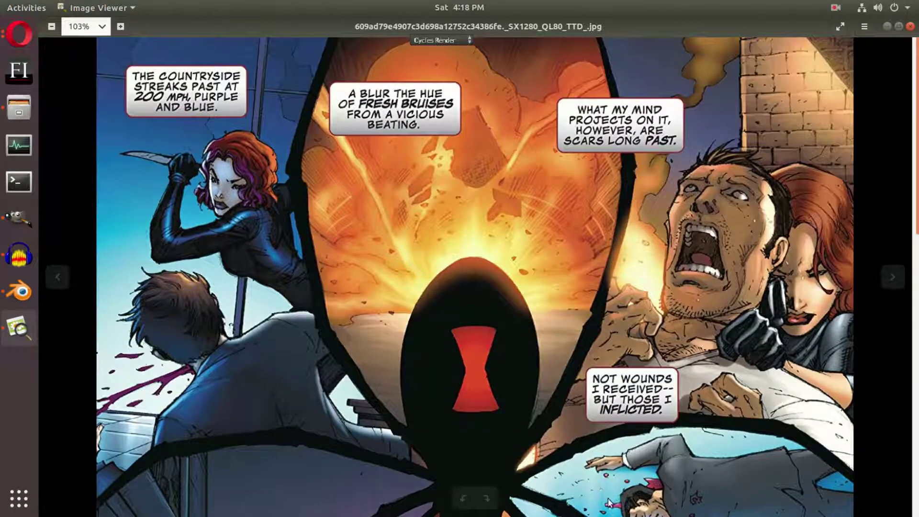
Examine the full comic page from top to bottom at close zoom, and close the image
left_click_drag(608, 500, 622, 8)
left_click_drag(653, 268, 658, 102)
left_click_drag(660, 292, 660, 238)
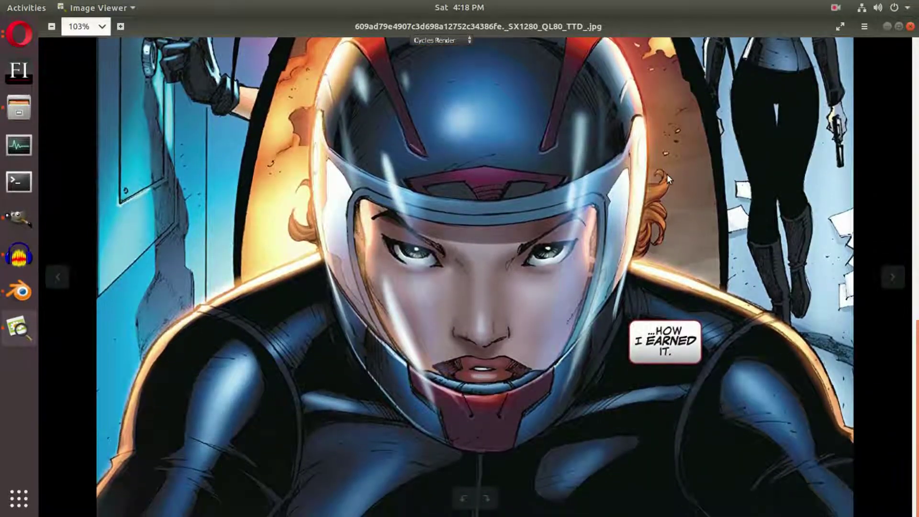
left_click_drag(667, 174, 664, 269)
scroll(660, 153, "up", 1)
left_click_drag(659, 152, 655, 261)
left_click(910, 26)
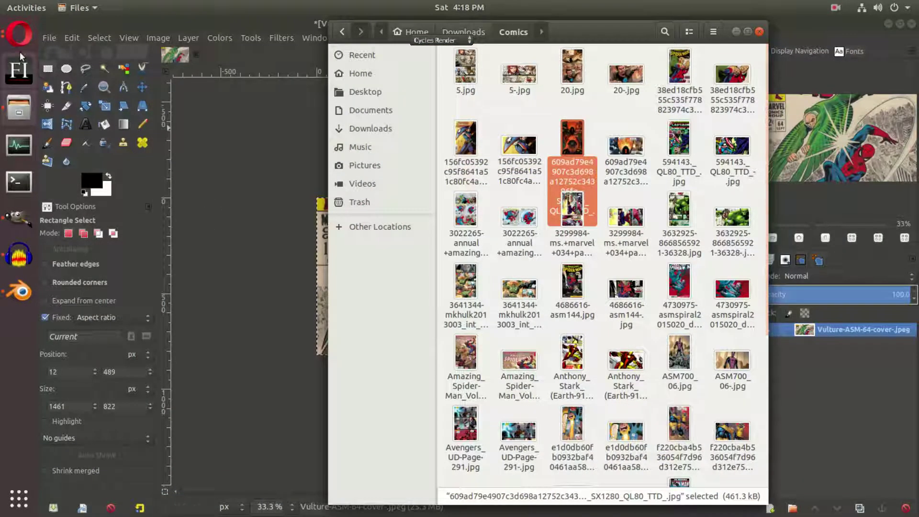
Look through the original and cropped images in the Comics folder, and switch to GIMP
scroll(659, 397, "down", 5)
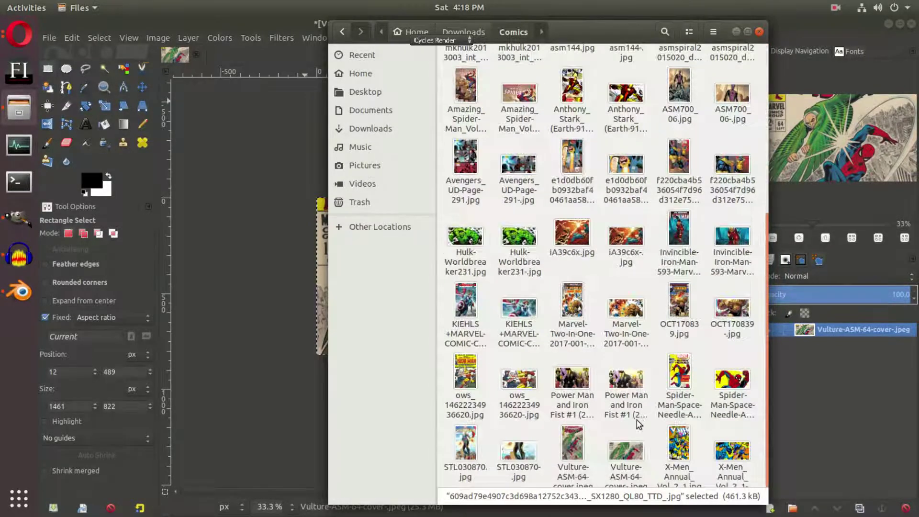
scroll(639, 417, "up", 5)
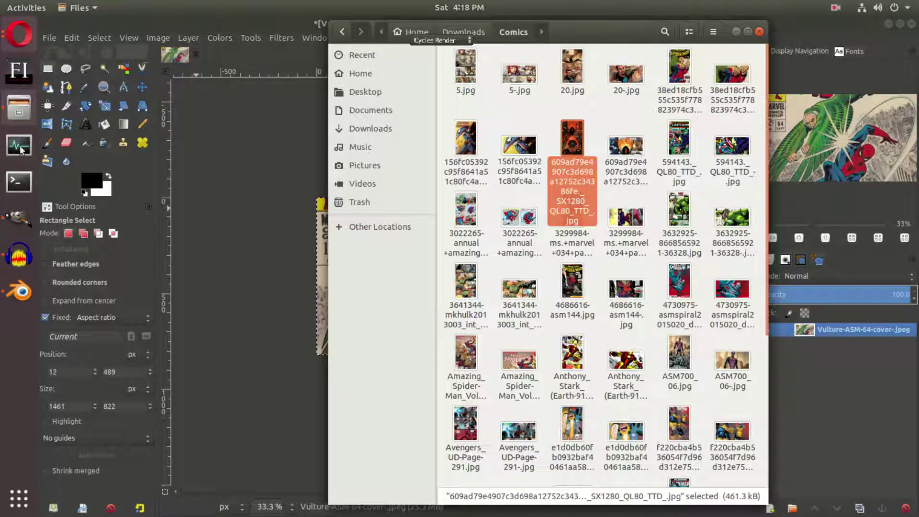
left_click(18, 219)
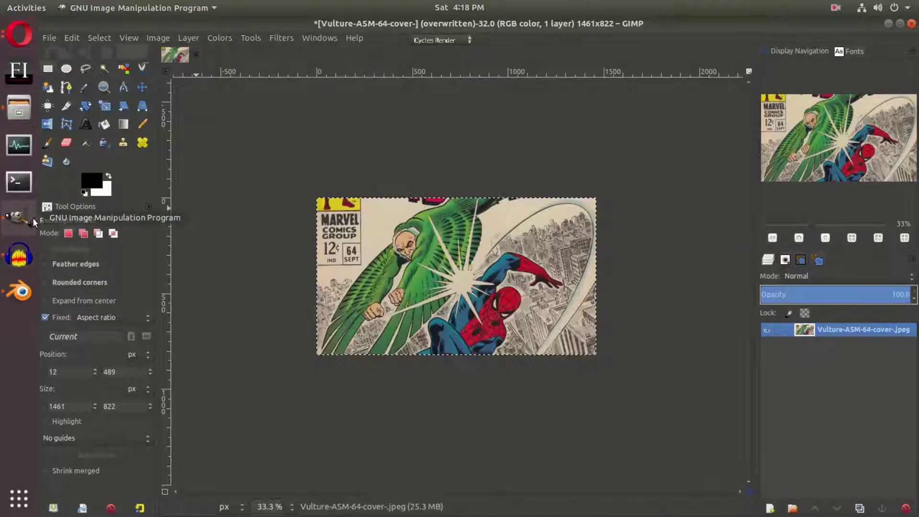
Switch to Blender, check the camera view, and advance the comic cover animation to frame 65
left_click(18, 291)
middle_click_drag(426, 188, 366, 248)
key("KP_0")
left_click_drag(380, 479, 396, 480)
scroll(423, 337, "down", 1)
left_click(406, 480)
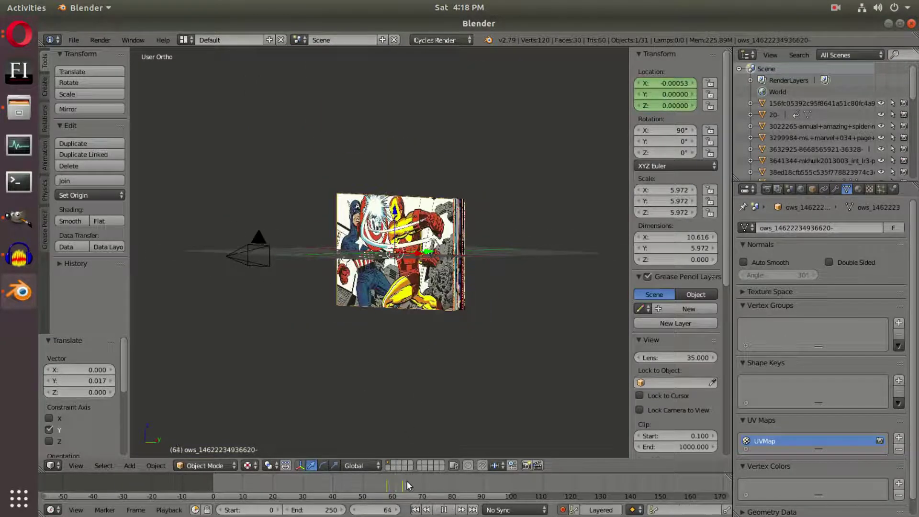
Duplicate all the comic planes in place, move the copies to layer 11, and display only that layer
middle_click_drag(375, 227, 365, 224)
key("b")
left_click_drag(325, 141, 498, 353)
scroll(471, 310, "up", 1)
middle_click_drag(472, 310, 463, 208)
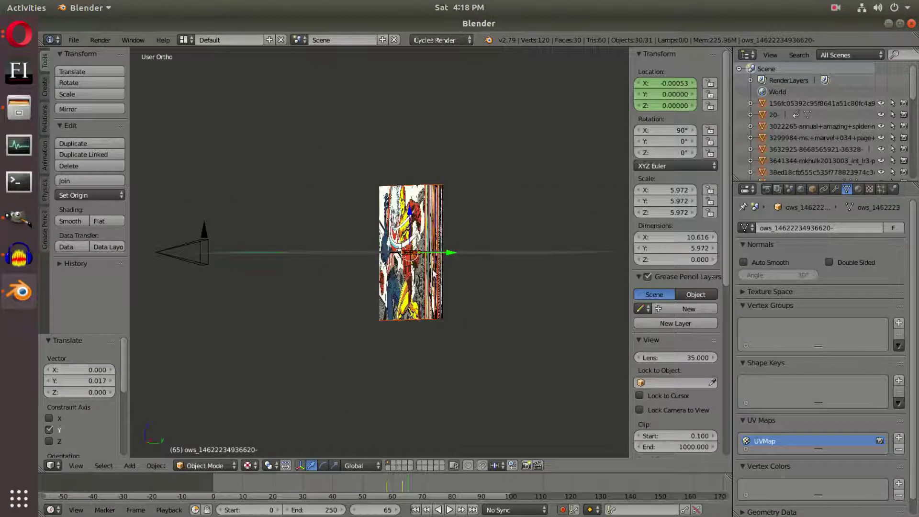
middle_click_drag(455, 357, 471, 260)
key("shift+d")
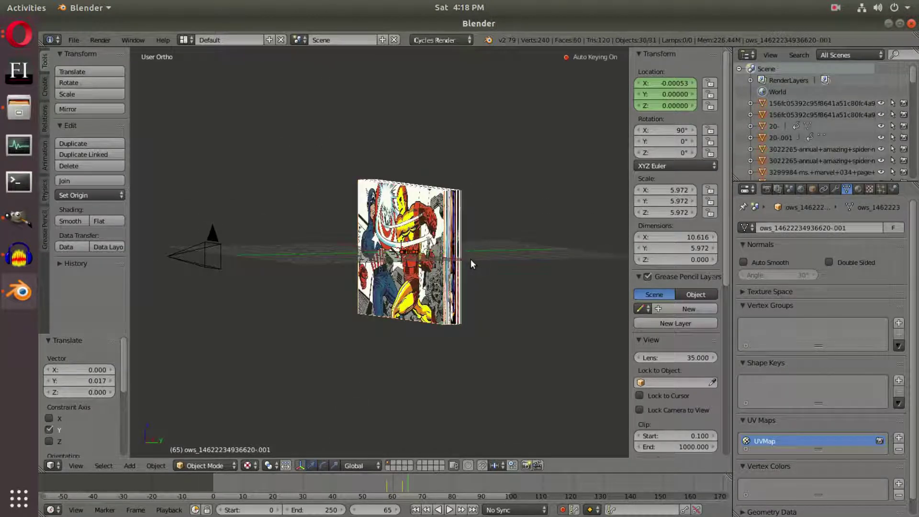
right_click(470, 260)
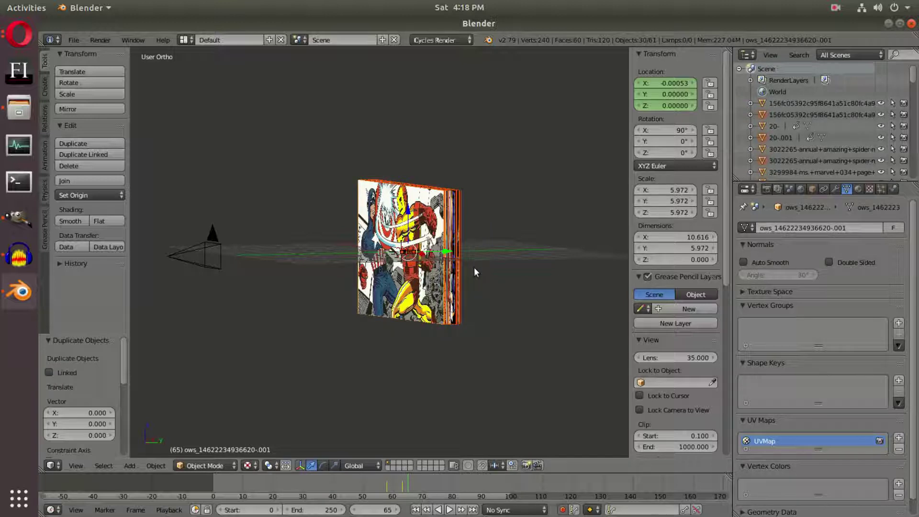
key("m")
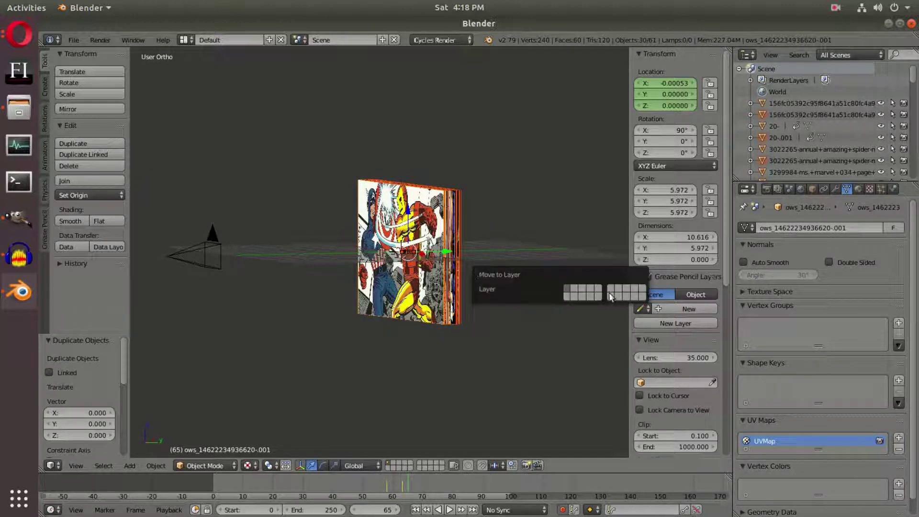
left_click(613, 288)
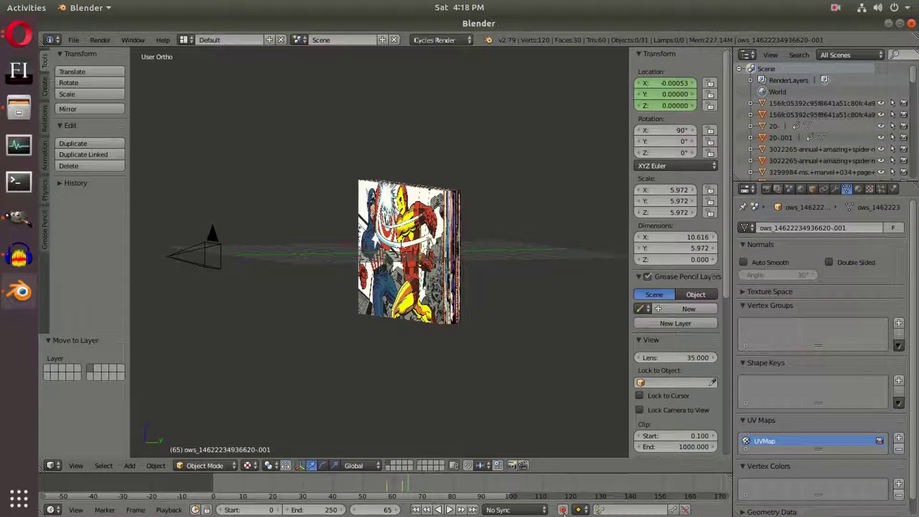
left_click(417, 464)
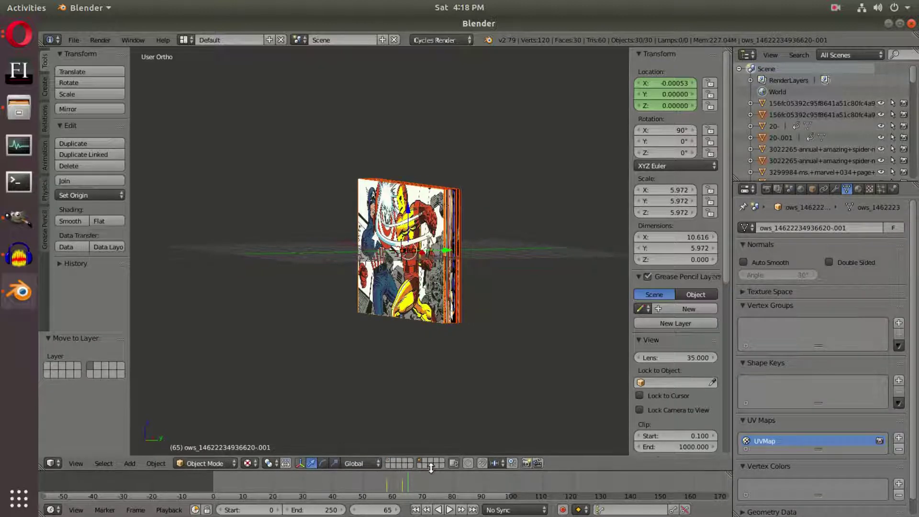
left_click(388, 462)
left_click(419, 462)
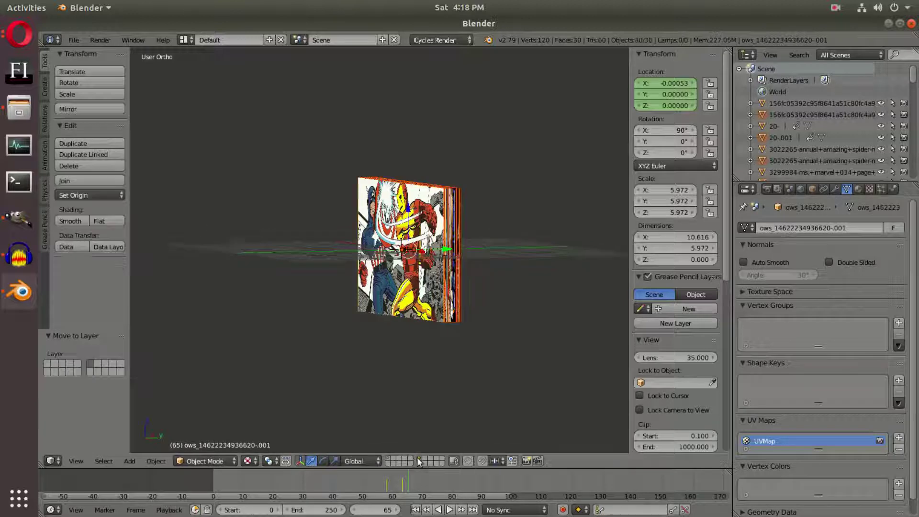
Add a cube in front of the plane stack at about Y -13.95 and scale it to about 0.453
middle_click_drag(424, 267, 505, 294)
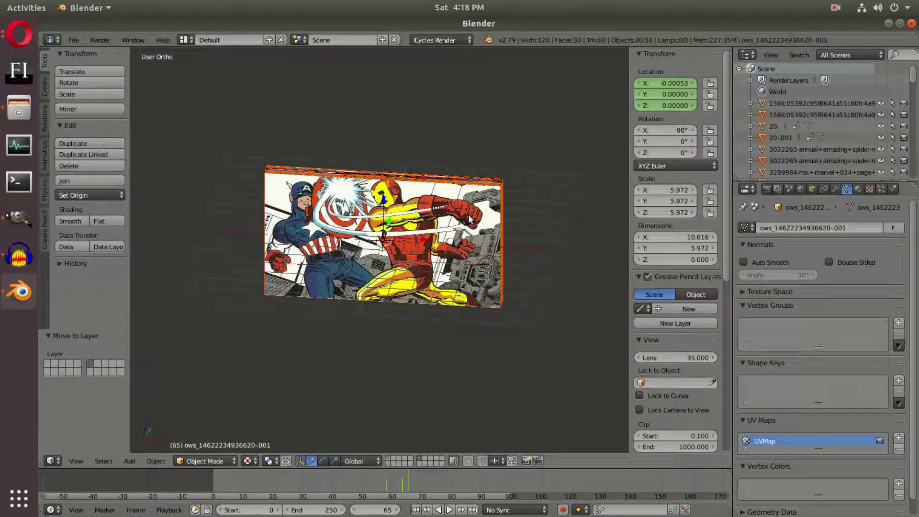
key("shift+a")
mouse_move(479, 219)
left_click(508, 228)
middle_click_drag(507, 229, 430, 235)
key("g")
key("y")
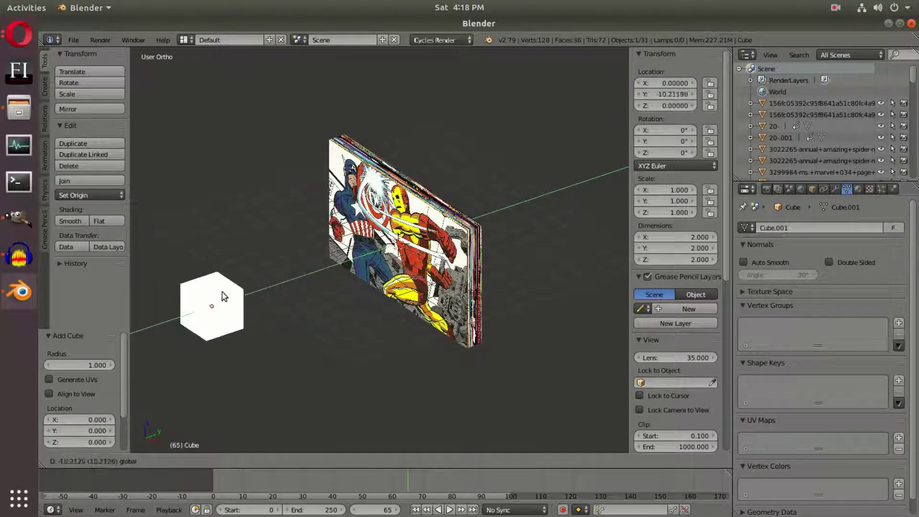
left_click(189, 318)
scroll(508, 305, "down", 1)
left_click_drag(217, 305, 214, 304)
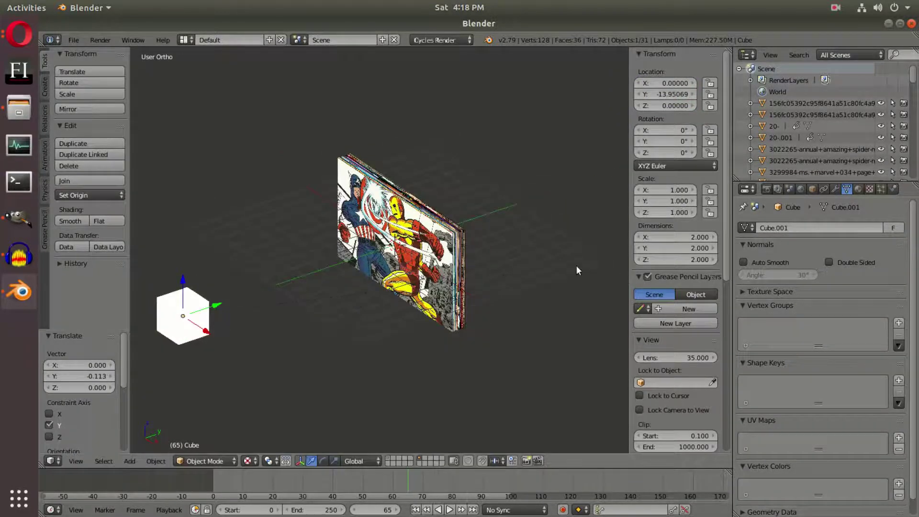
left_click(361, 296)
Enlarge the properties editor and look through the cube's modifier and object settings and the render settings
left_click(836, 190)
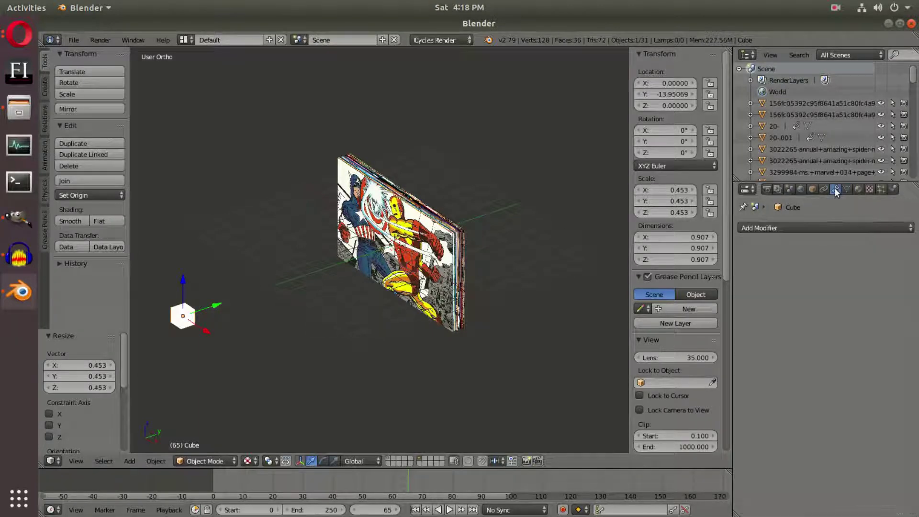
left_click(813, 189)
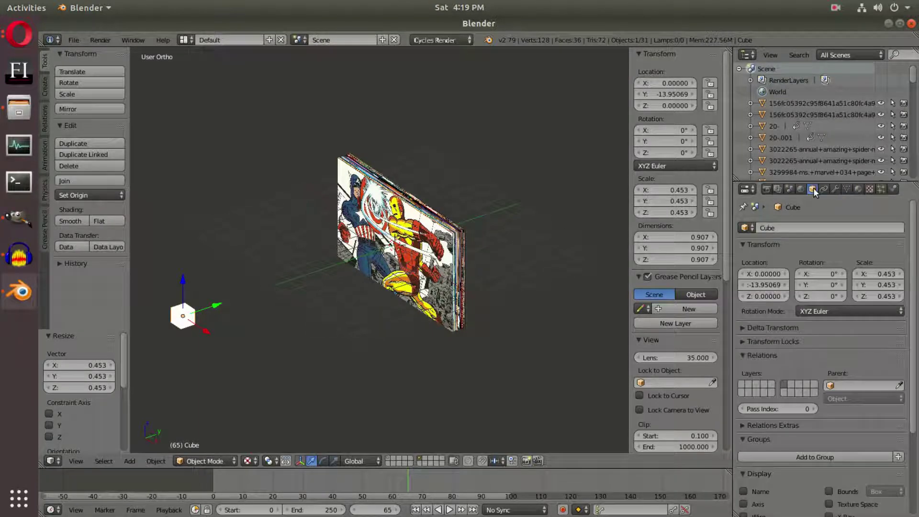
left_click_drag(817, 181, 830, 99)
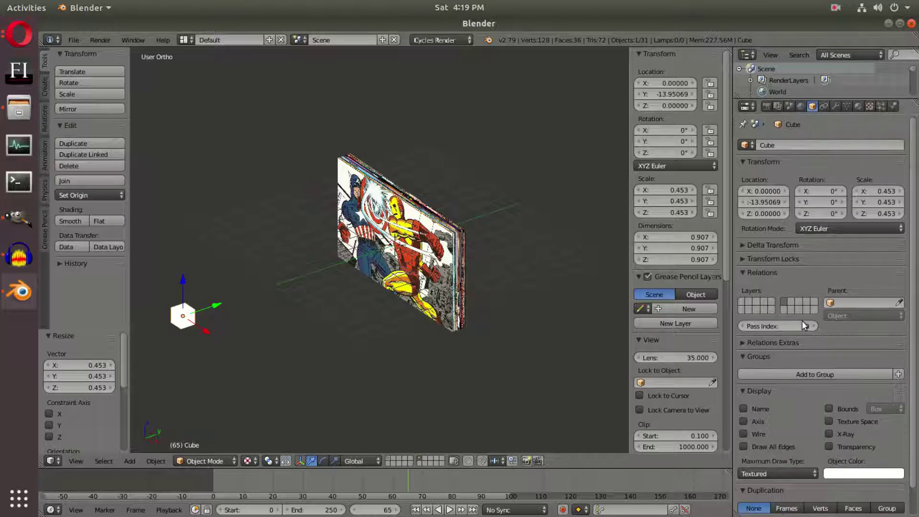
scroll(814, 324, "down", 3)
scroll(777, 512, "down", 2)
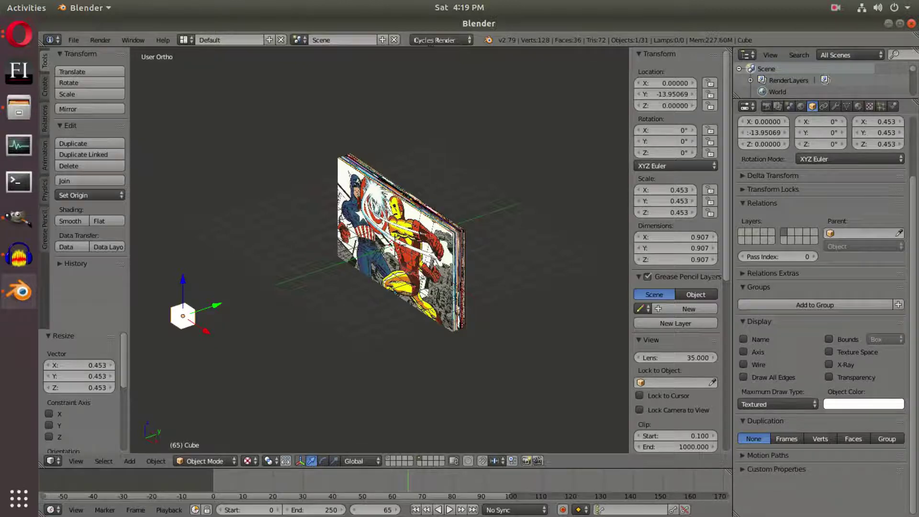
left_click(767, 106)
scroll(817, 503, "down", 2)
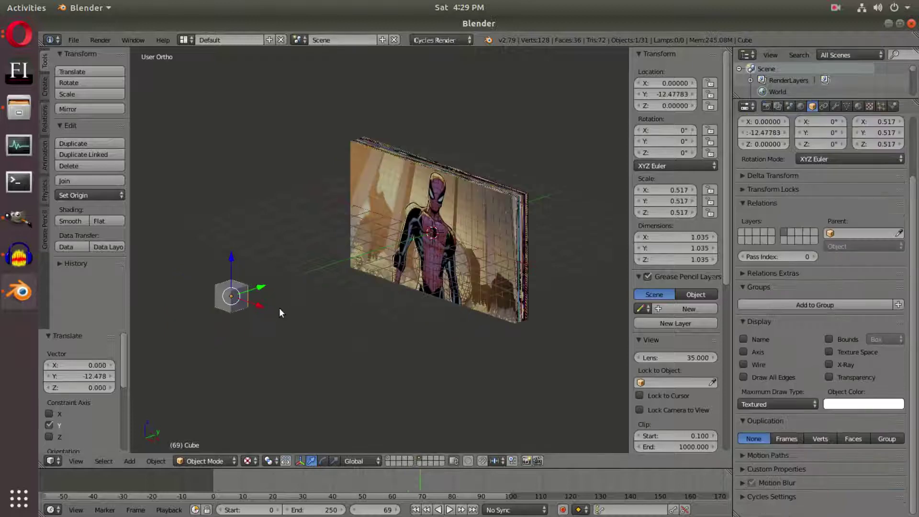
Expand the cube's Cycles settings and disable ray visibility for Camera, Diffuse, Glossy, Transmission, Volume Scatter and Shadow
middle_click_drag(280, 309, 289, 308, "shift")
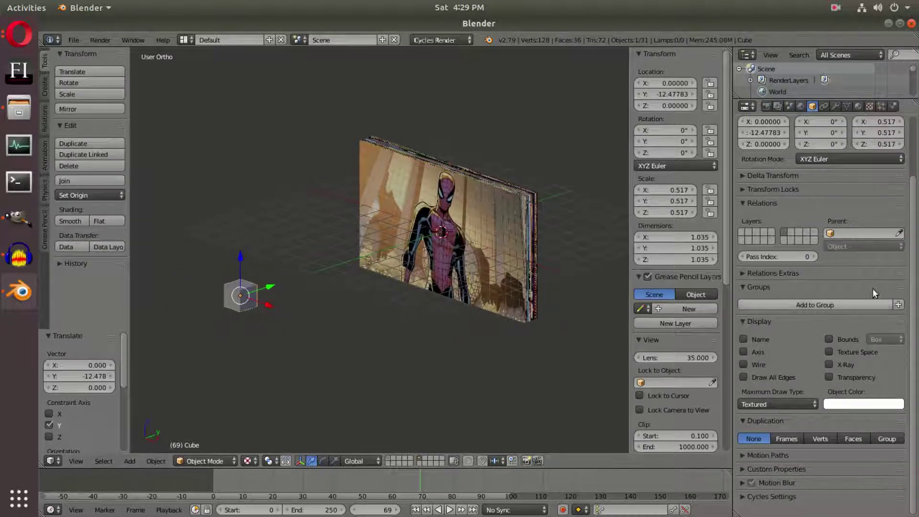
left_click(784, 496)
scroll(803, 182, "up", 3)
scroll(802, 448, "down", 7)
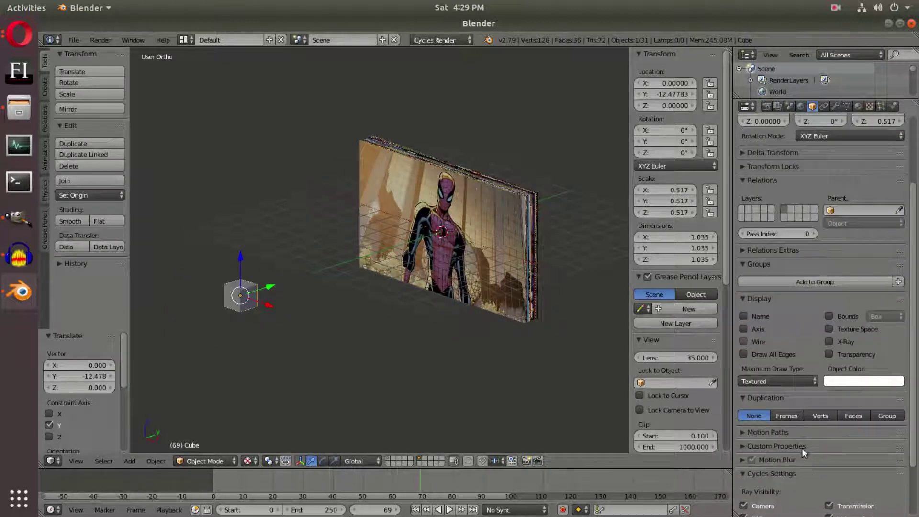
scroll(798, 355, "up", 1)
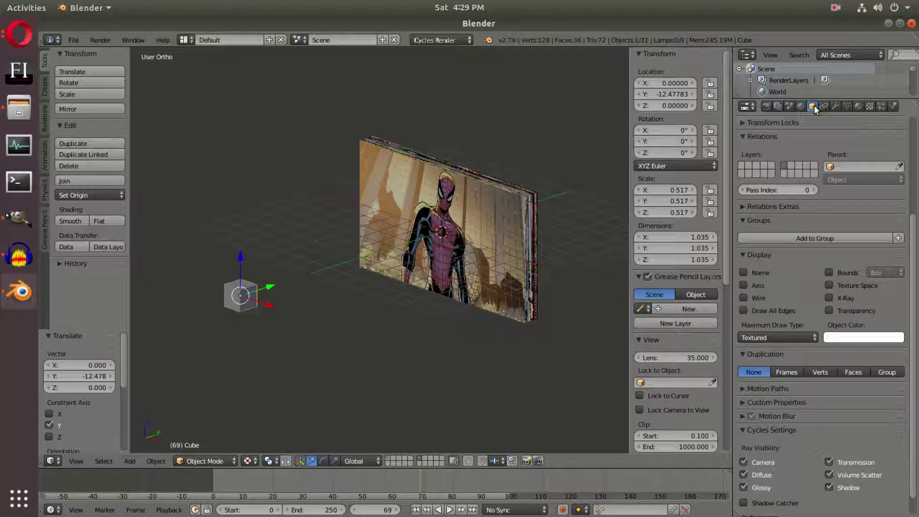
scroll(815, 261, "down", 2)
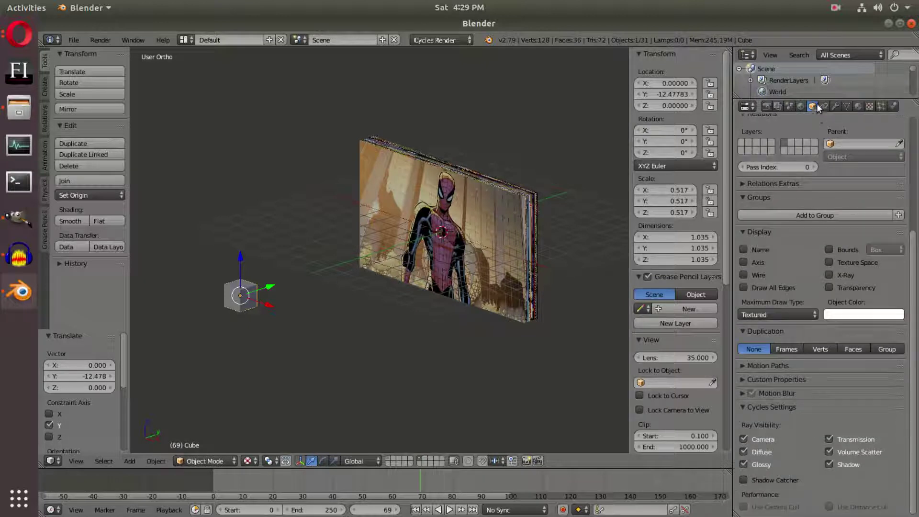
scroll(817, 237, "up", 2)
scroll(843, 363, "down", 2)
left_click(772, 407)
left_click(771, 407)
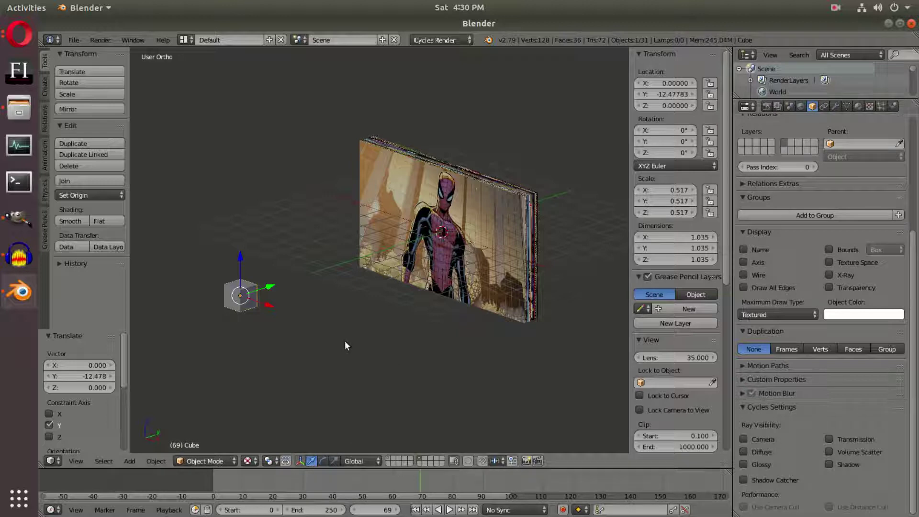
Scale the cube down slightly to about 0.502
middle_click_drag(254, 300, 300, 288)
key("s")
left_click(392, 301)
middle_click_drag(433, 307, 425, 305)
Select all the duplicated comic planes and parent them to the cube with the Object option
right_click(441, 254)
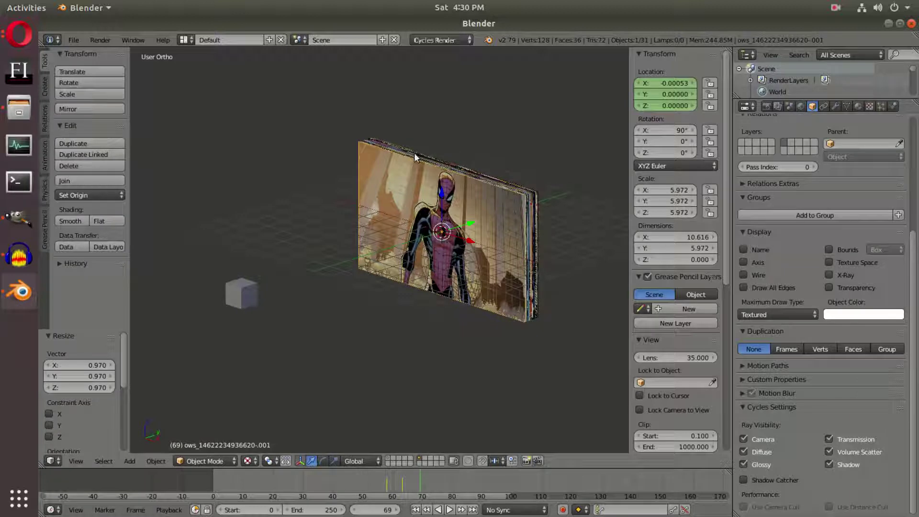
key("b")
left_click_drag(337, 107, 559, 365)
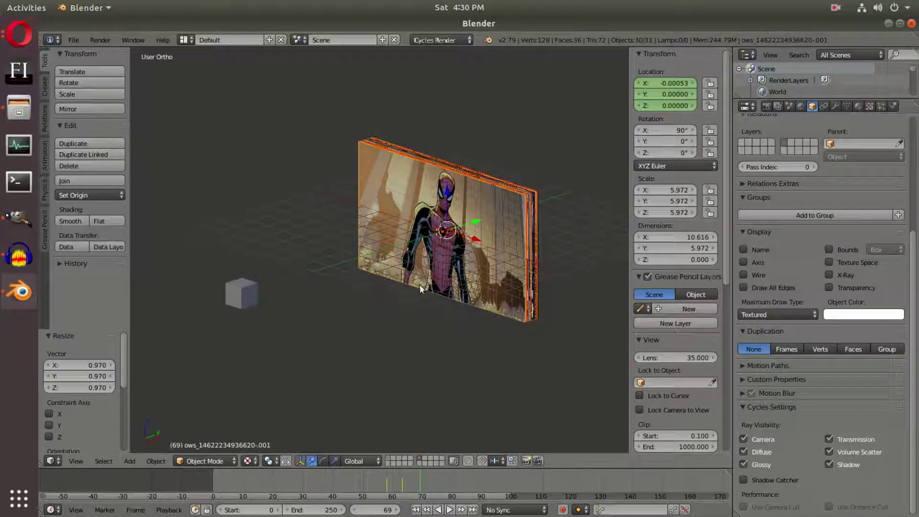
left_click(250, 284, "shift")
key("ctrl+p")
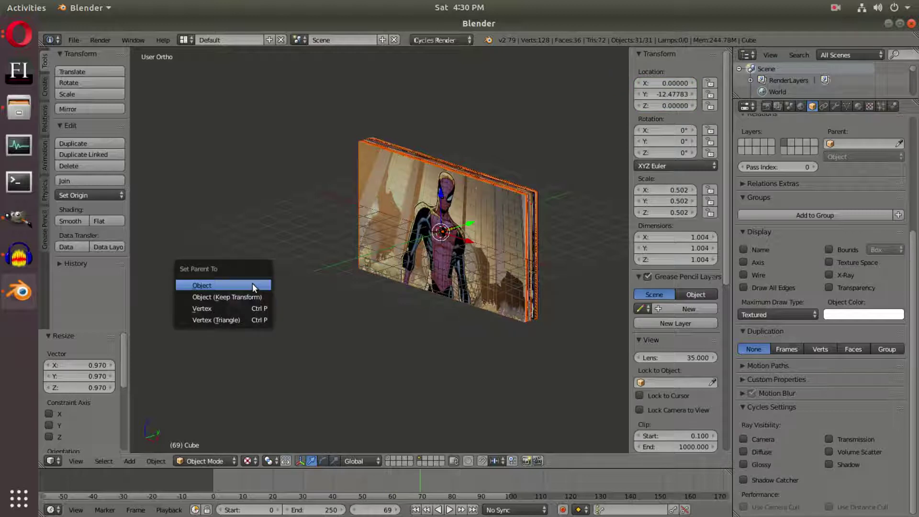
left_click(226, 286)
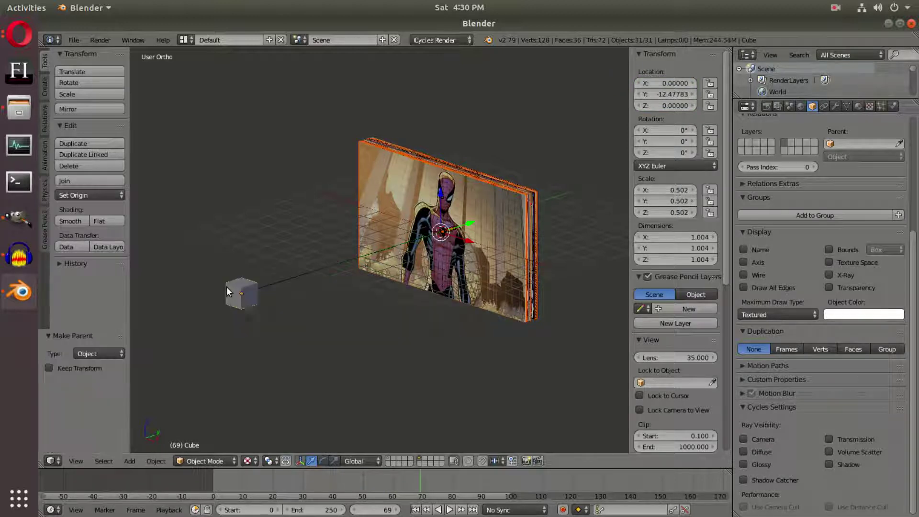
Test the parenting by moving the cube during playback, cancel the move, and check the planes at frame 23
key("g")
right_click(235, 279)
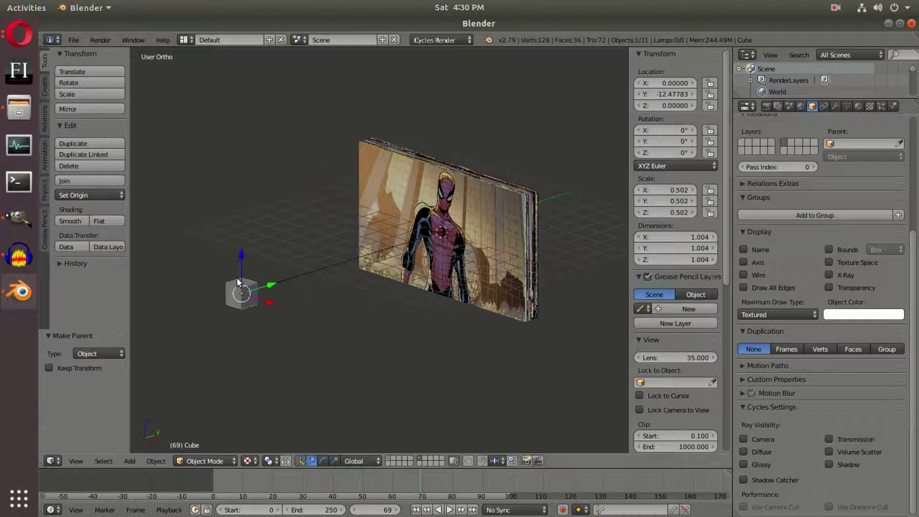
left_click(450, 510)
key("g")
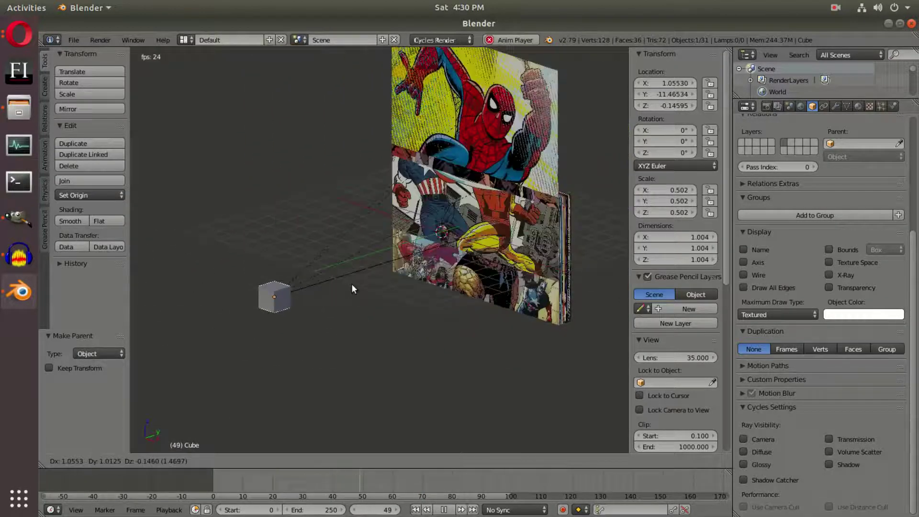
key("Escape")
left_click(444, 510)
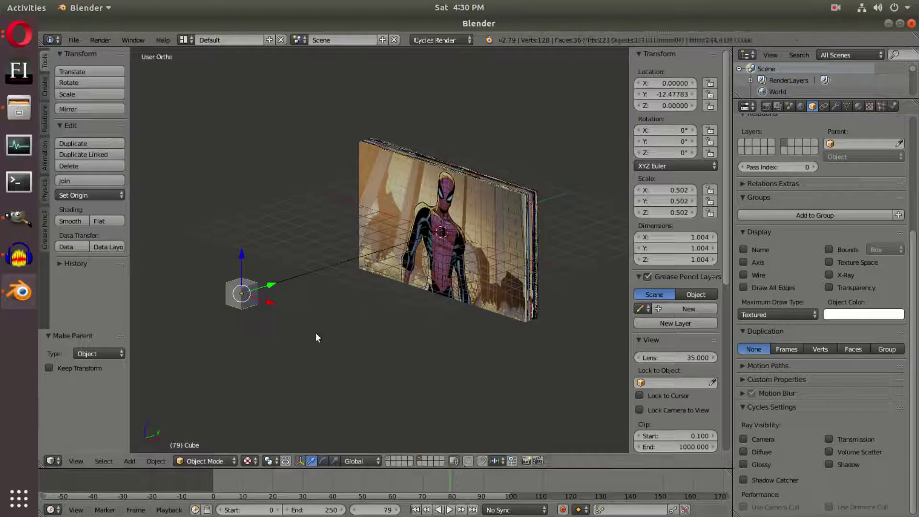
left_click(285, 479)
scroll(368, 342, "down", 1)
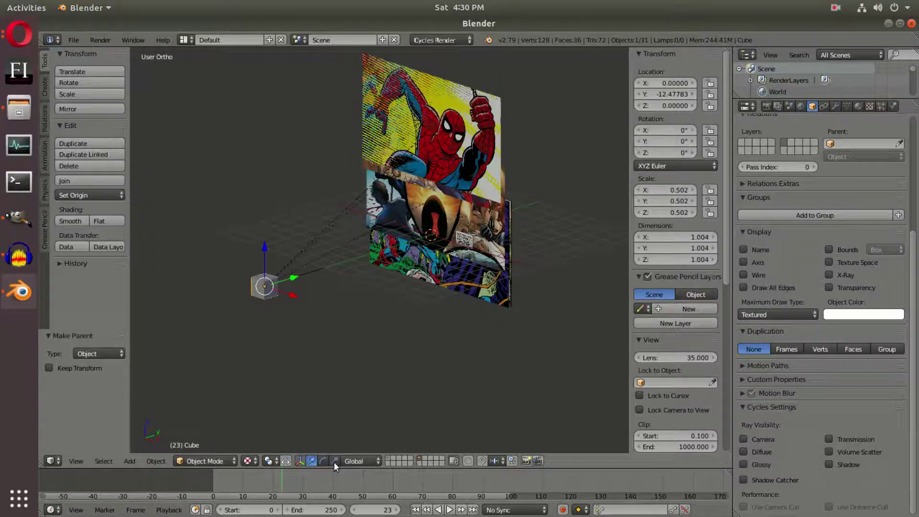
At frame 69, move all the duplicated planes and the parent cube to layer 1 and display that layer
left_click(420, 498)
key("b")
left_click_drag(191, 98, 521, 340)
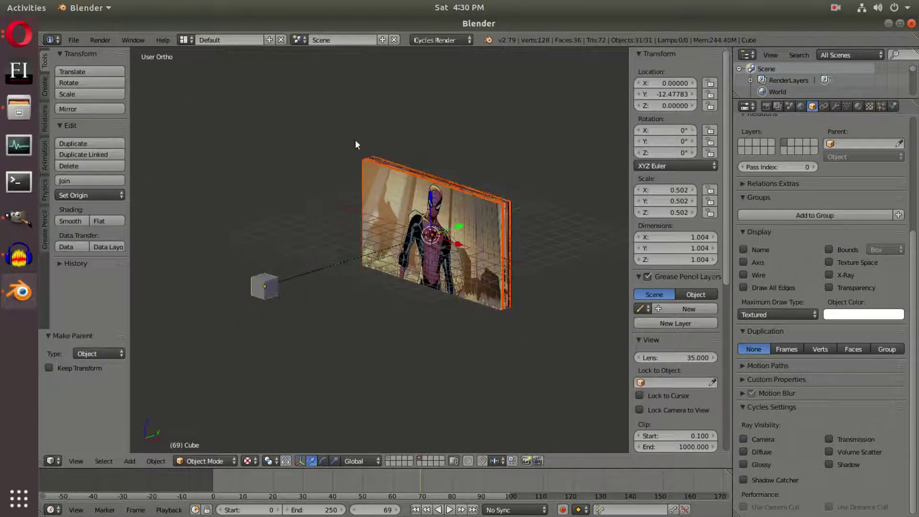
key("b")
left_click_drag(168, 104, 628, 406)
key("m")
left_click(527, 325)
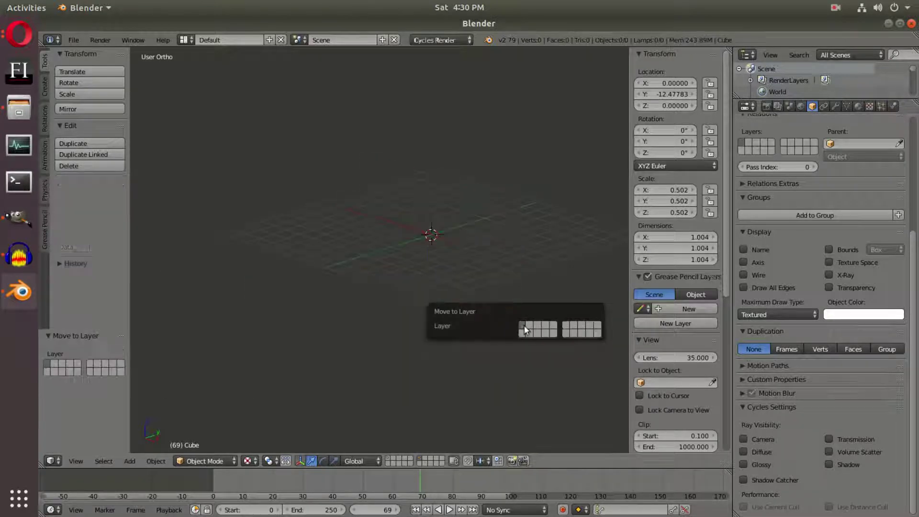
left_click(388, 459)
Move the parent cube along Y to about -11.50 so the duplicated planes line up with the original stack
right_click(266, 284)
mouse_move(267, 284)
middle_mouse_down()
mouse_move(299, 272)
mouse_move(268, 273)
middle_mouse_up()
key("g")
left_click_drag(252, 257, 261, 259)
middle_click_drag(260, 260, 239, 243)
scroll(448, 268, "up", 2)
middle_click_drag(448, 267, 452, 266)
left_click_drag(176, 247, 175, 243)
middle_click_drag(175, 244, 254, 248)
left_click_drag(167, 249, 176, 248)
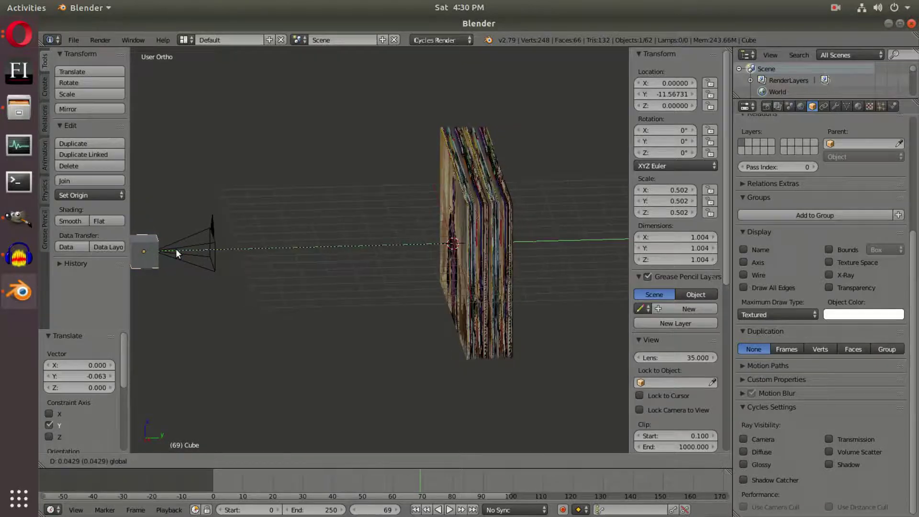
Scrub the timeline from the start through frame 19 to frame 34, examining both plane stacks from angled views
middle_click_drag(425, 318, 364, 291)
key("Right")
left_click_drag(316, 485, 219, 485)
middle_click_drag(249, 333, 278, 322)
left_click_drag(220, 480, 270, 477)
middle_click_drag(319, 362, 370, 367)
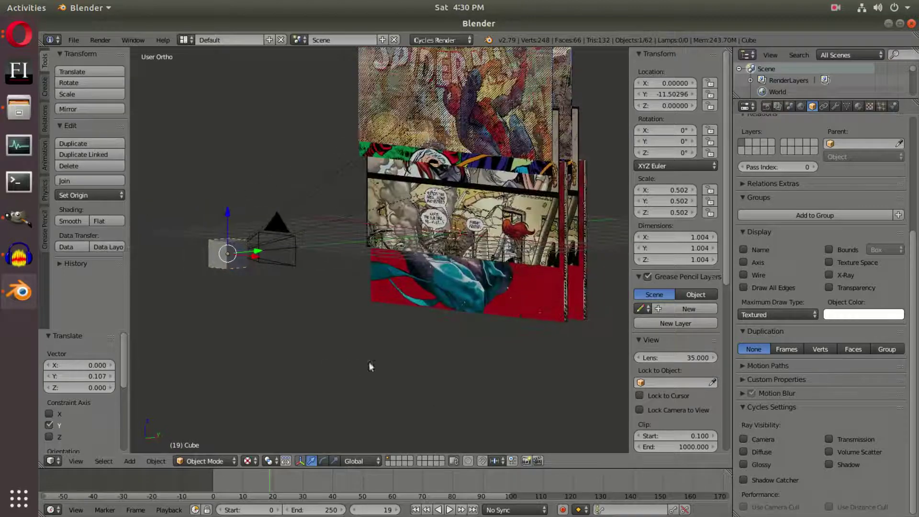
mouse_move(302, 494)
left_mouse_down()
mouse_move(295, 484)
mouse_move(314, 484)
left_mouse_up()
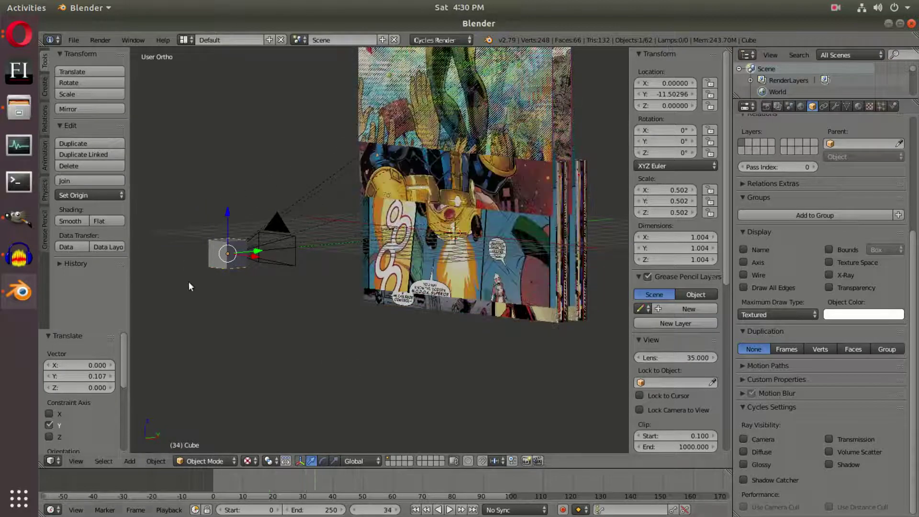
Split the 3D view into upper and lower areas and switch the lower one to the Dope Sheet
left_click(54, 464)
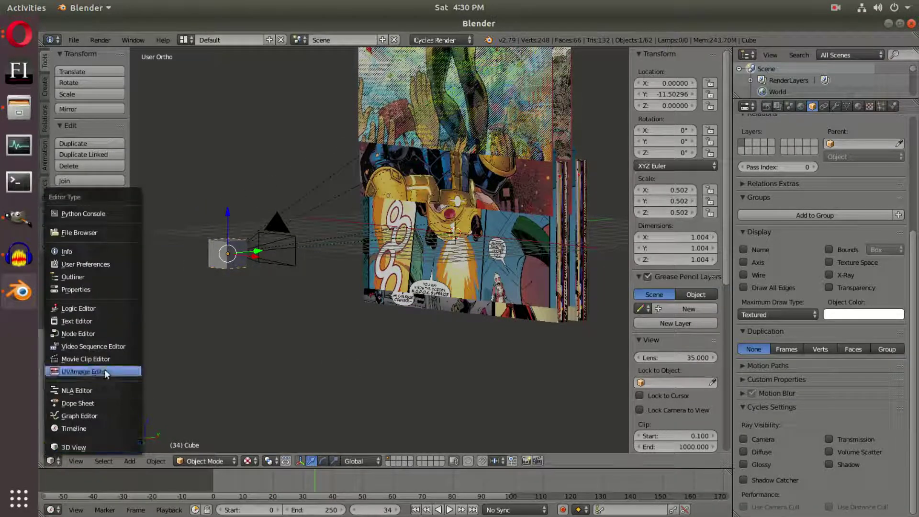
left_click_drag(44, 465, 86, 218)
scroll(309, 136, "down", 3)
middle_click_drag(310, 136, 306, 162, "shift")
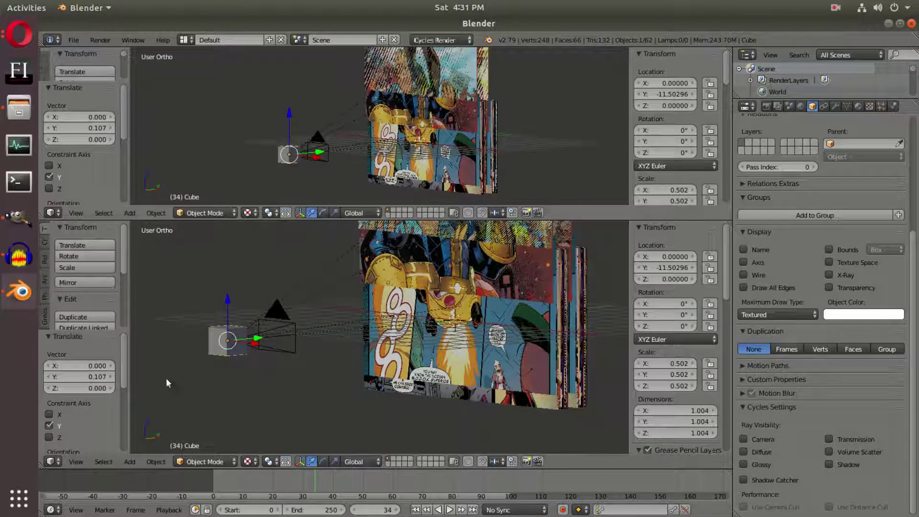
left_click(51, 462)
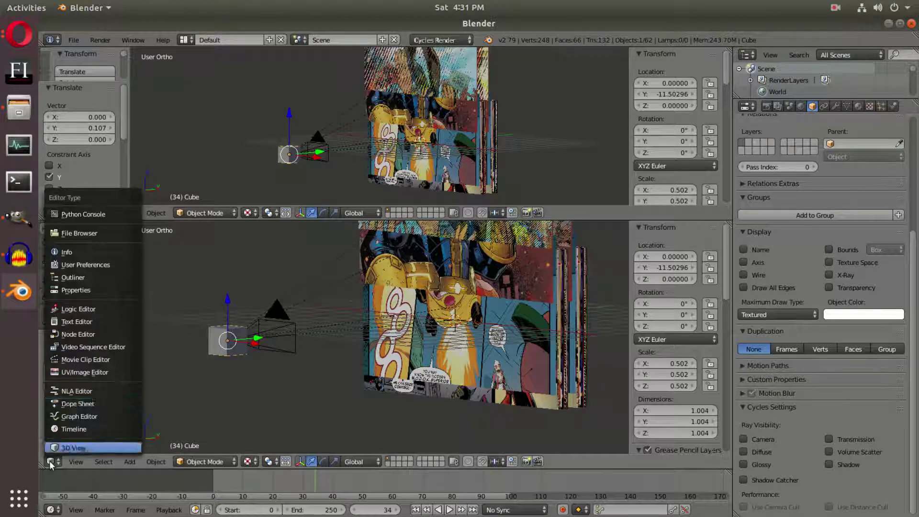
left_click(68, 403)
scroll(415, 355, "down", 1)
middle_click_drag(393, 355, 518, 320)
scroll(345, 291, "up", 2)
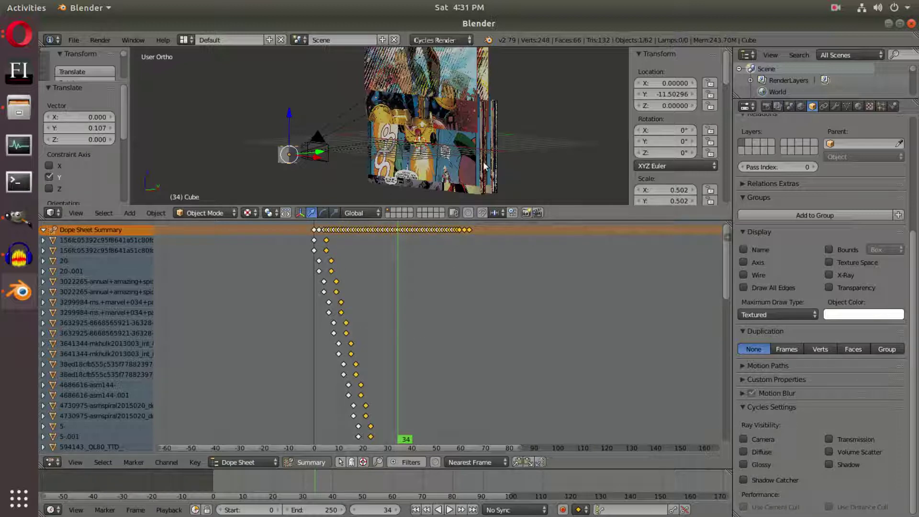
Try to delay the selected landing keyframes of all planes by about 22 frames in the Dope Sheet
middle_click_drag(402, 407, 341, 239)
middle_click_drag(327, 401, 327, 254)
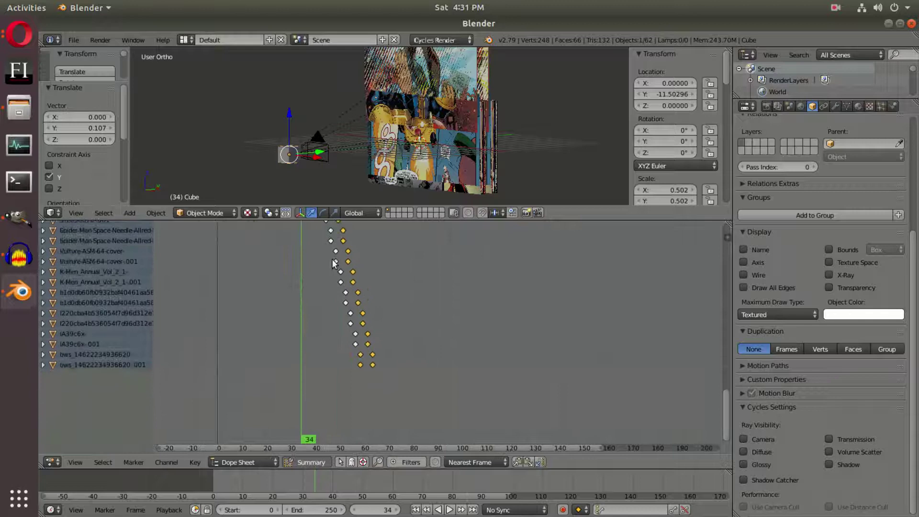
key("g")
left_click(399, 286)
middle_click_drag(384, 268, 372, 392)
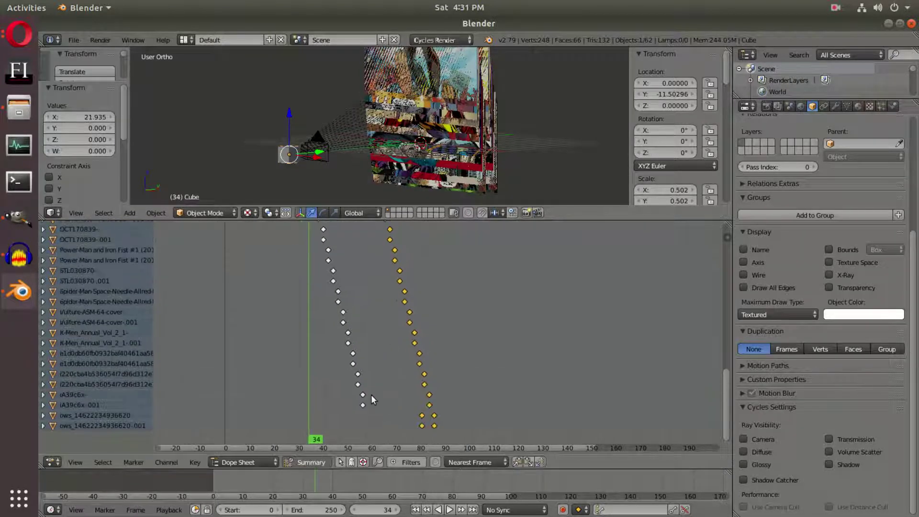
scroll(363, 400, "up", 2)
scroll(346, 429, "up", 4)
middle_click_drag(355, 424, 430, 416)
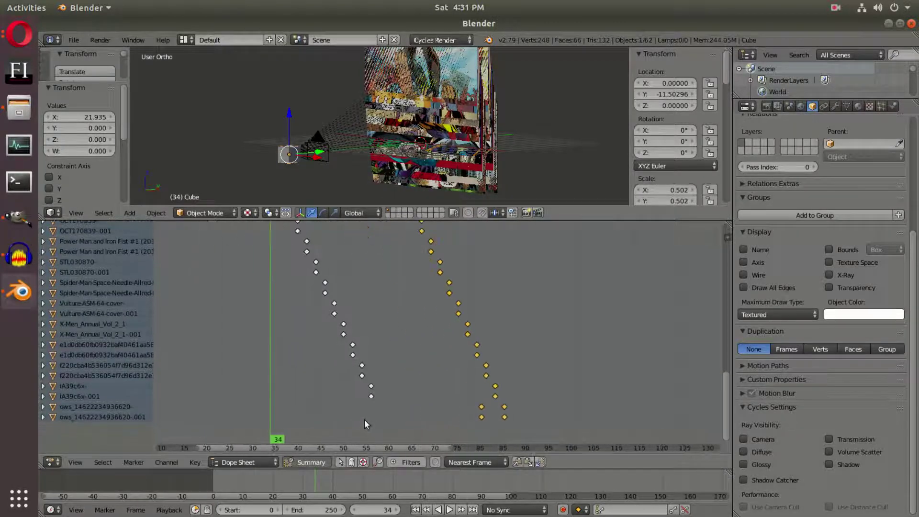
Set the current frame to 56 and shift the selected keyframes about 29 frames further so they start there
left_click(374, 419)
scroll(354, 405, "up", 9)
left_click(283, 402)
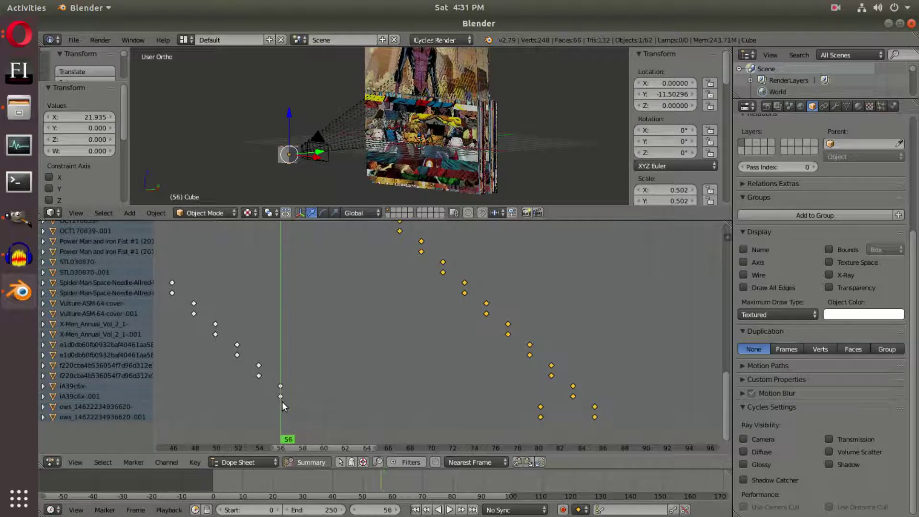
middle_click_drag(330, 311, 412, 304)
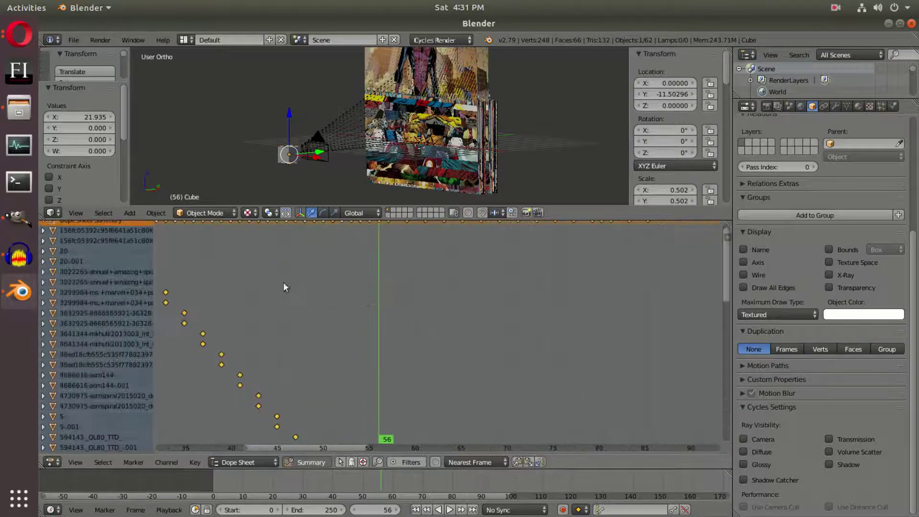
key("g")
left_click(525, 280)
scroll(388, 335, "down", 6)
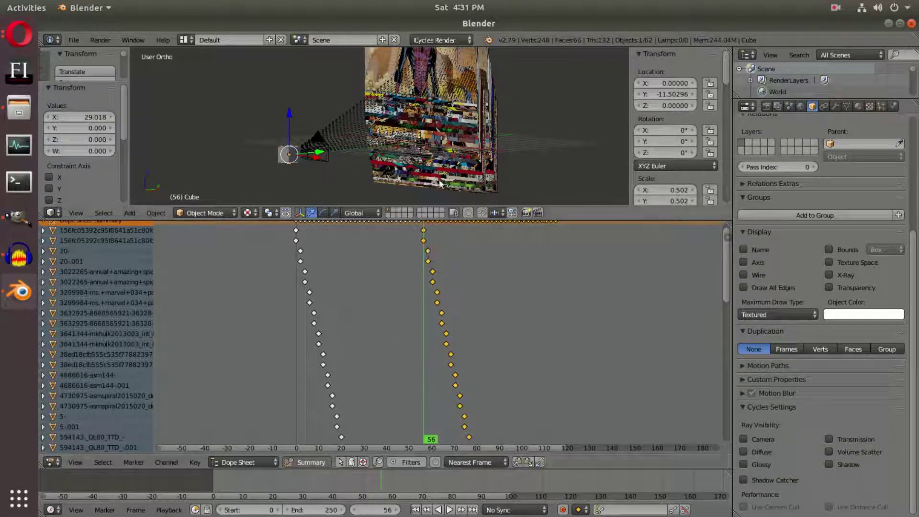
Play back the shifted animation and examine the plane stacks from an angled view at frame 44
key("alt+a")
left_click_drag(517, 373, 396, 346)
key("alt+a")
middle_click_drag(451, 85, 478, 149)
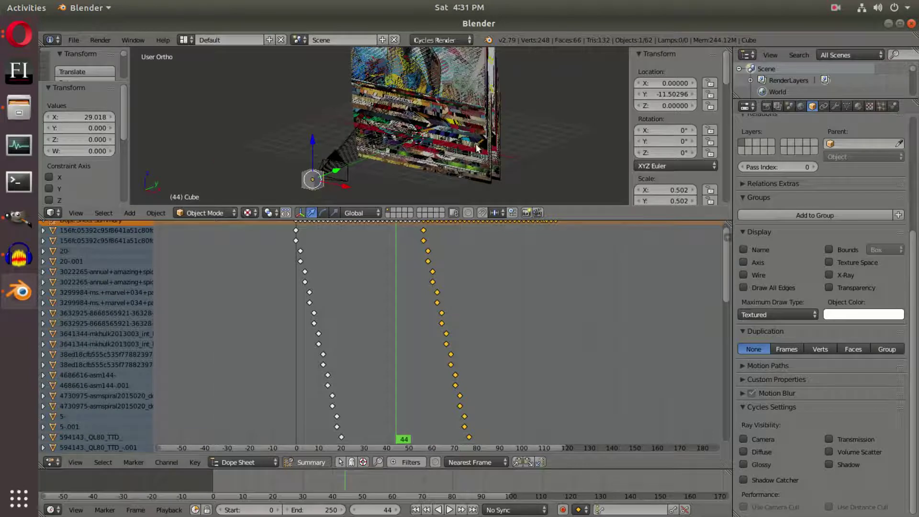
Undo both keyframe shifts and bring the start of the Dope Sheet keyframes back into view
left_click(423, 326)
key("ctrl+z")
middle_click_drag(352, 260, 382, 271, "ctrl")
left_click(377, 304)
key("ctrl+z")
middle_click_drag(315, 266, 517, 274, "ctrl")
middle_click_drag(468, 258, 430, 259, "ctrl")
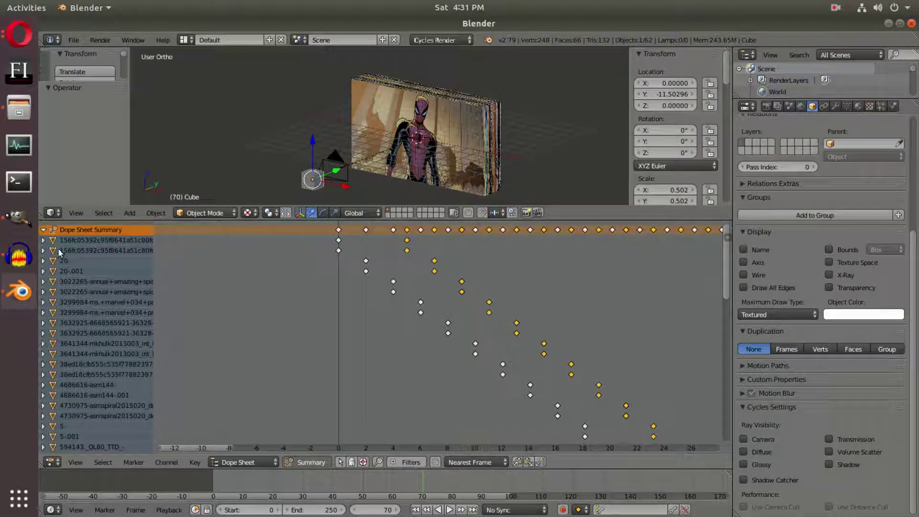
Widen the Dope Sheet channel list to show full names and pick out the duplicated planes' .001 channels one by one
left_click_drag(153, 264, 243, 267)
left_click(178, 251)
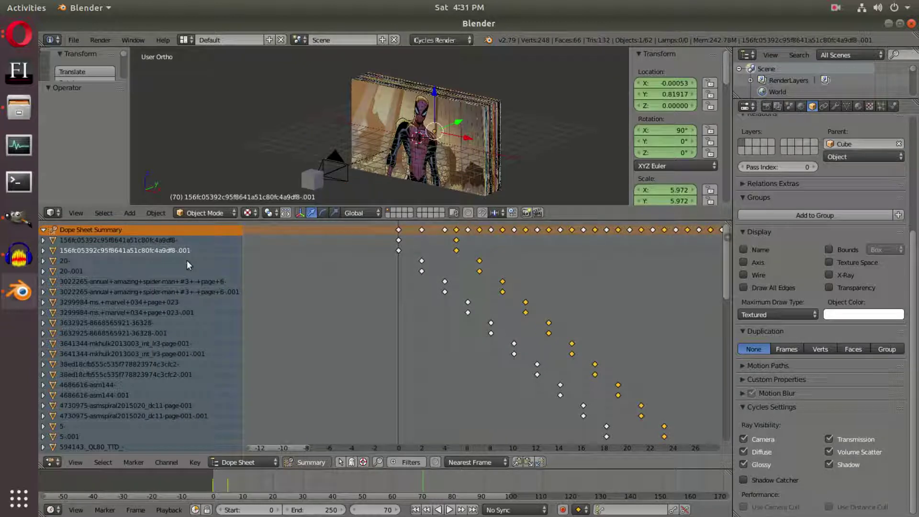
left_click(209, 292)
left_click(188, 313)
left_click(191, 333)
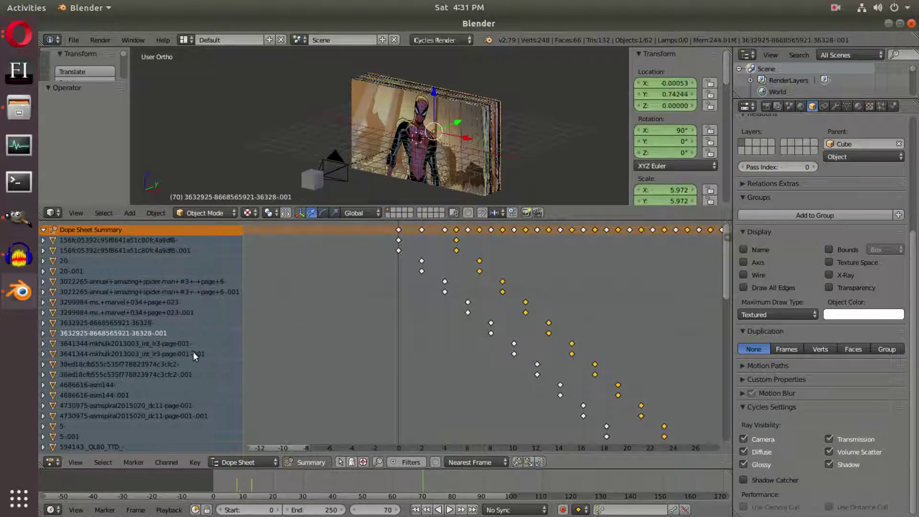
left_click(193, 354)
scroll(318, 317, "right", 3, "ctrl")
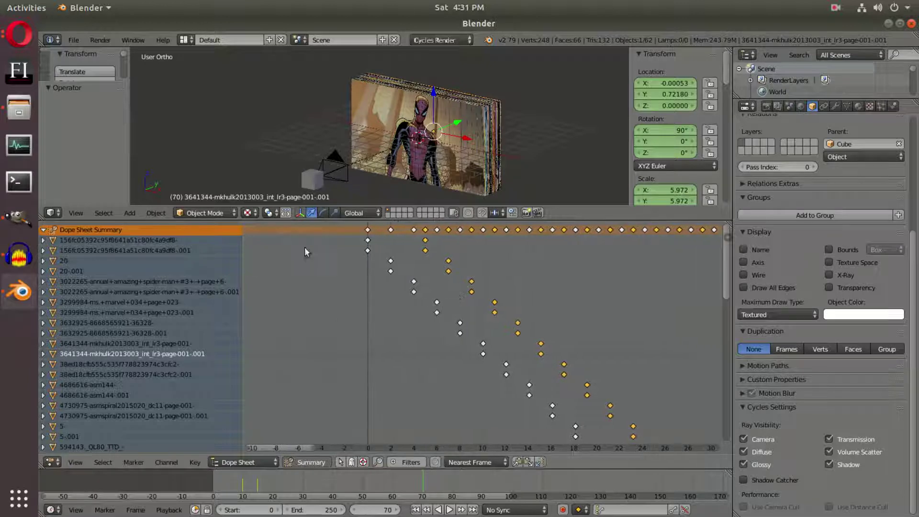
Select only the end keyframes of the first three duplicated (.001) planes, at frames 5, 7 and 9
left_click(426, 251)
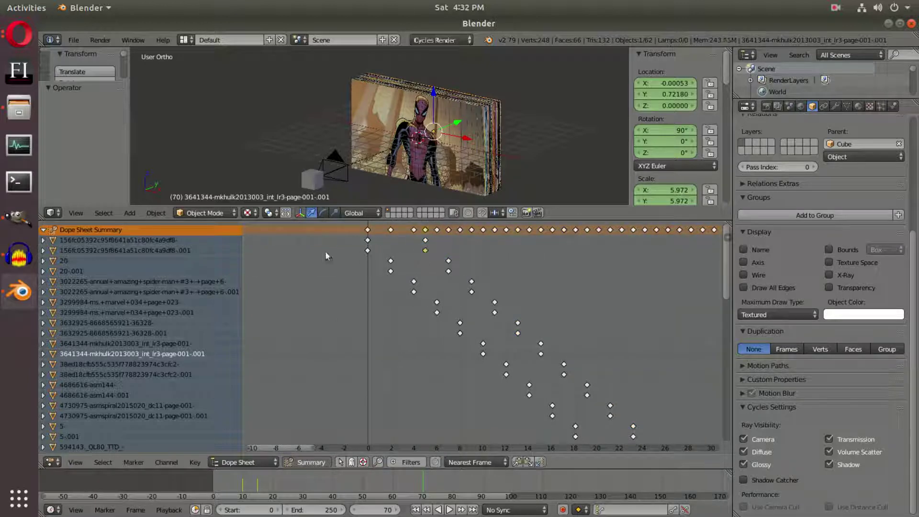
left_click(197, 250)
left_click(194, 281)
left_click(200, 292)
left_click(424, 249)
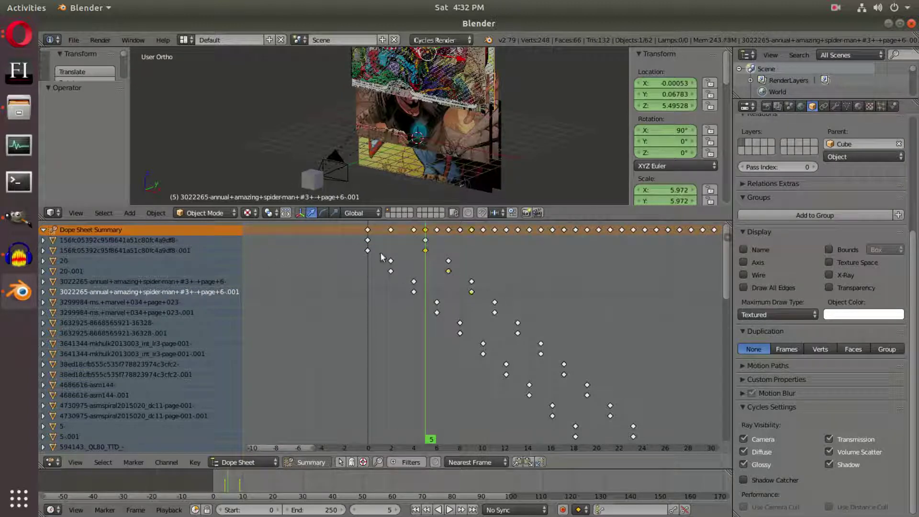
Border-select both keyframes of each duplicated (.001) plane, from the first one down through the 3641344-mkhulk2013003 channel
middle_click_drag(443, 308, 420, 304)
key("b")
left_click_drag(401, 305, 504, 311)
left_click_drag(428, 334, 575, 329, "shift")
left_click_drag(452, 344, 579, 348, "shift")
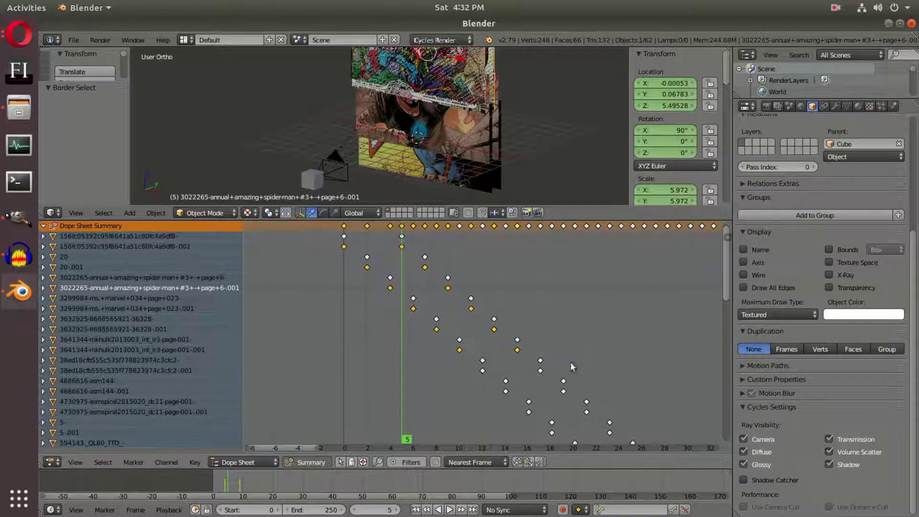
middle_click_drag(571, 362, 381, 260)
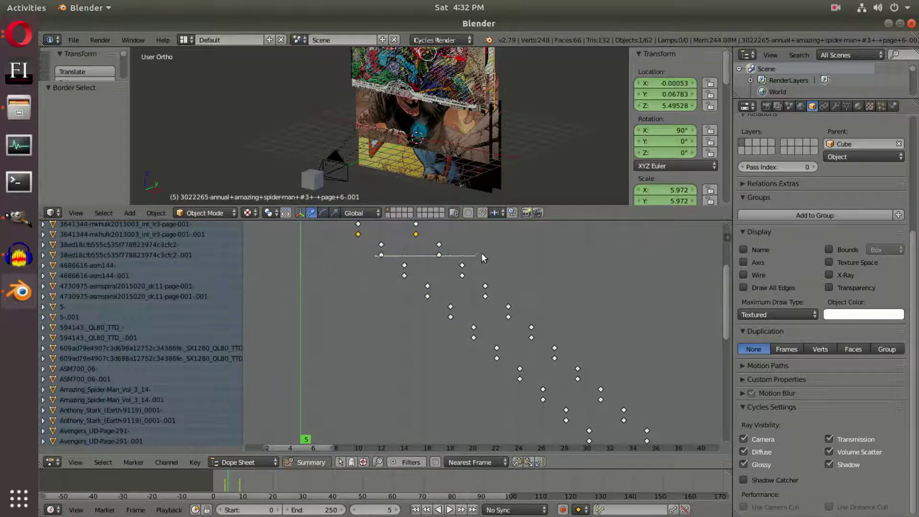